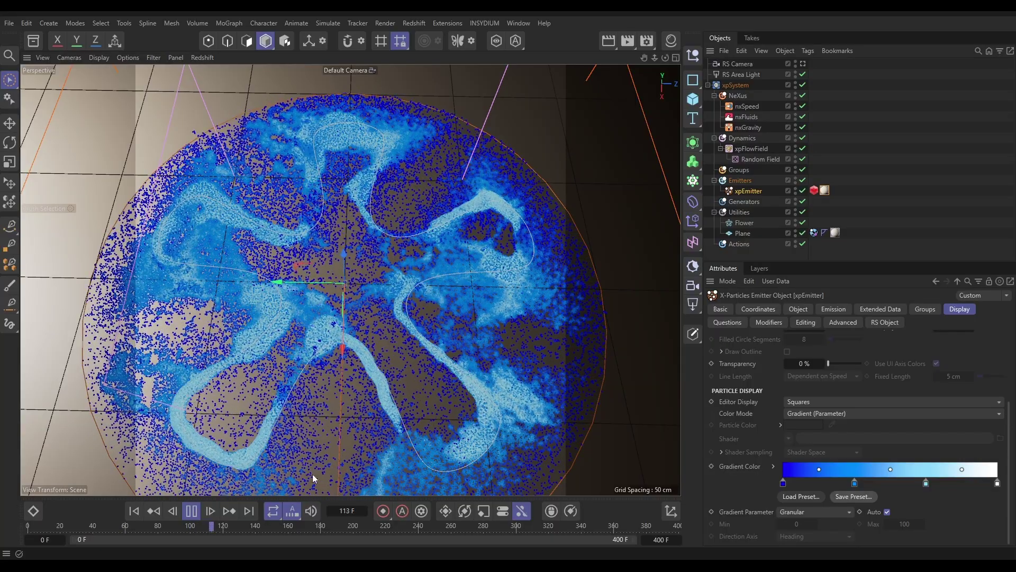
Pause the sand simulation at frame 118 with F8.
{"action": "key", "text": "F8"}
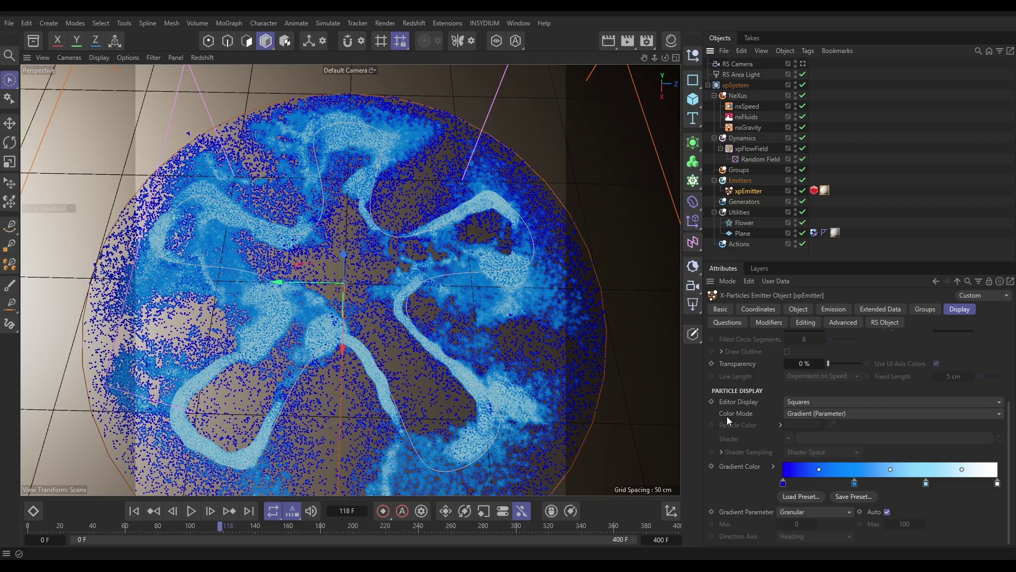
Switch the xpEmitter Color Mode to Single Color and replay the simulation to frame 99.
{"action": "left_click", "coordinate": [815, 415]}
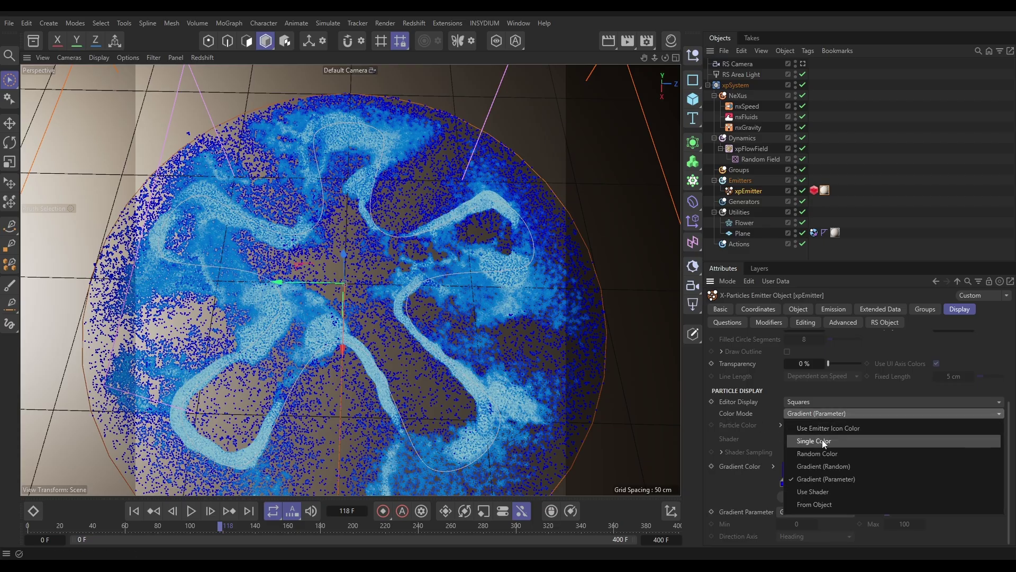
{"action": "left_click", "coordinate": [822, 439]}
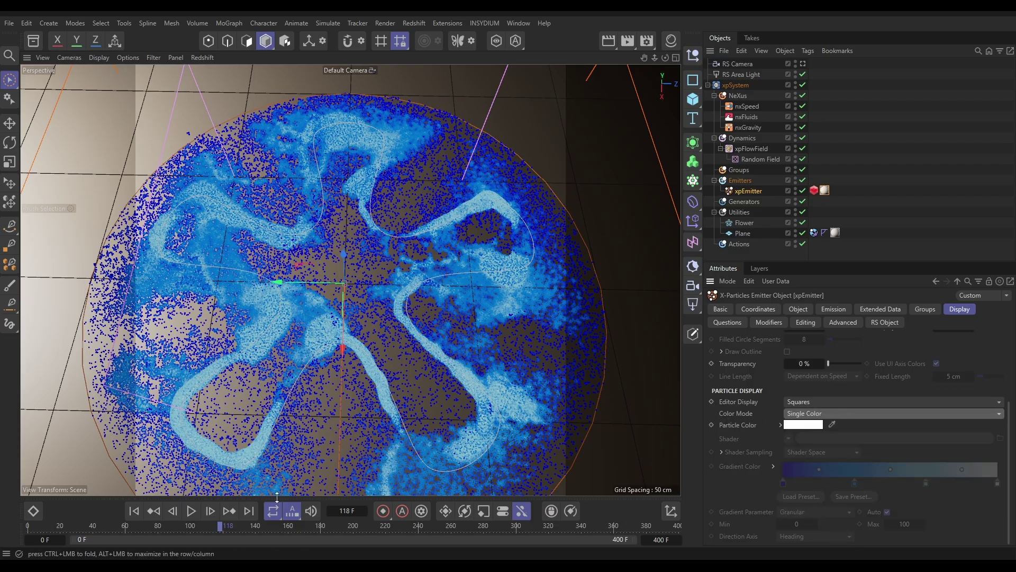
{"action": "left_click", "coordinate": [133, 511]}
{"action": "left_click", "coordinate": [191, 511]}
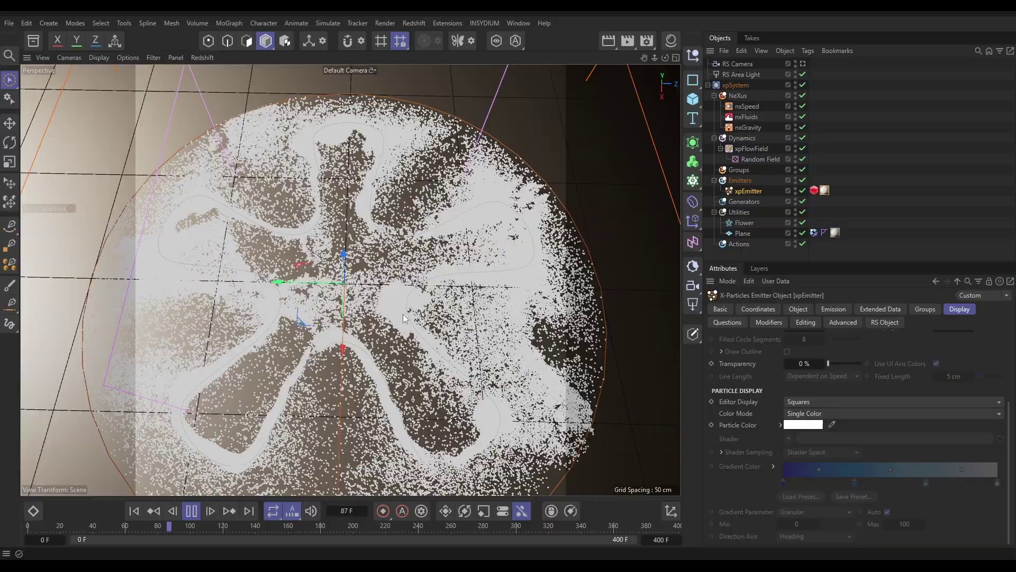
{"action": "left_click", "coordinate": [199, 512]}
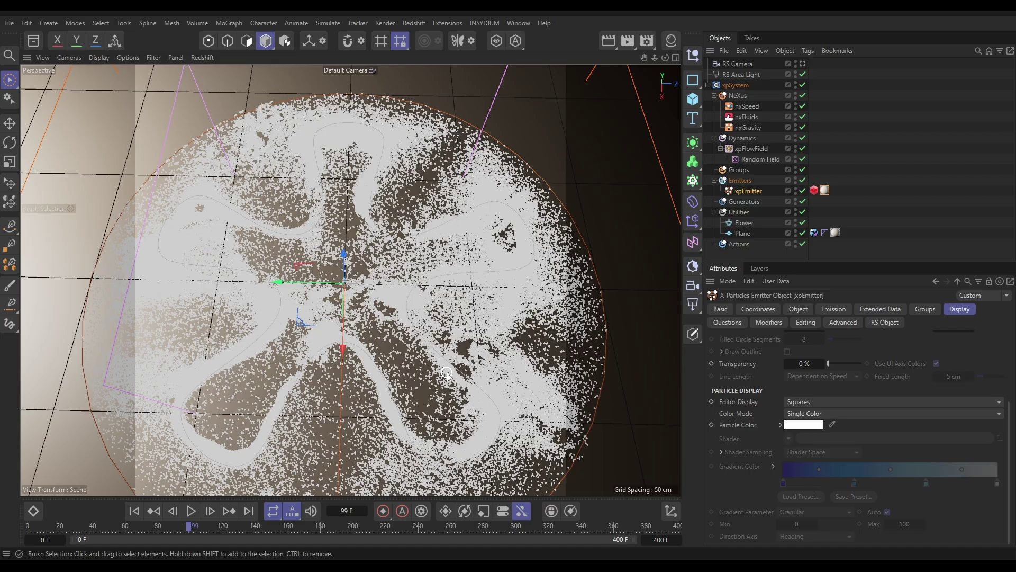
Create an nxQuestion in the NeXus folder and add a Set Color action to it.
{"action": "left_click", "coordinate": [739, 95]}
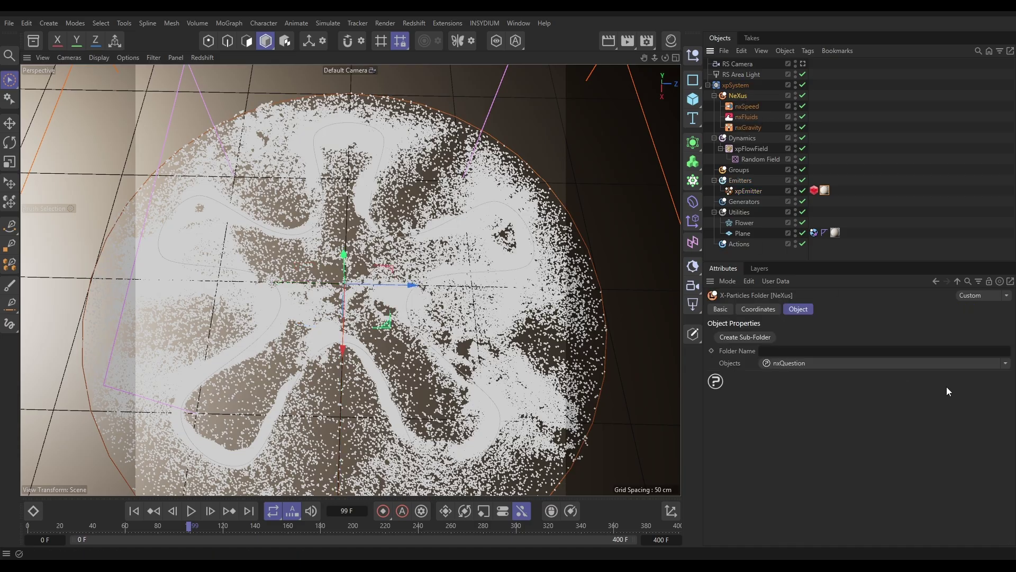
{"action": "double_click", "coordinate": [805, 364]}
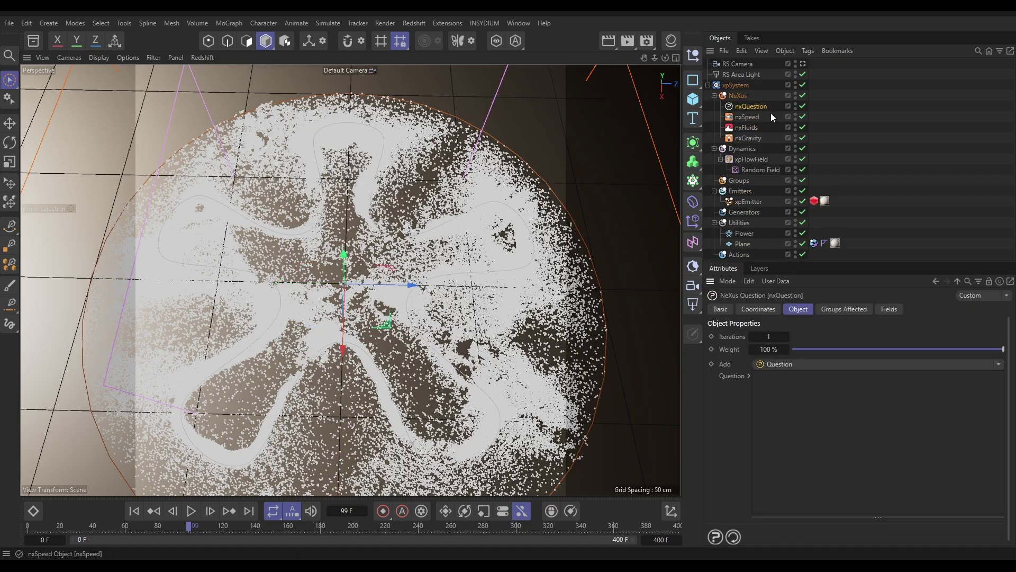
{"action": "left_click", "coordinate": [1000, 370]}
{"action": "left_click", "coordinate": [924, 389]}
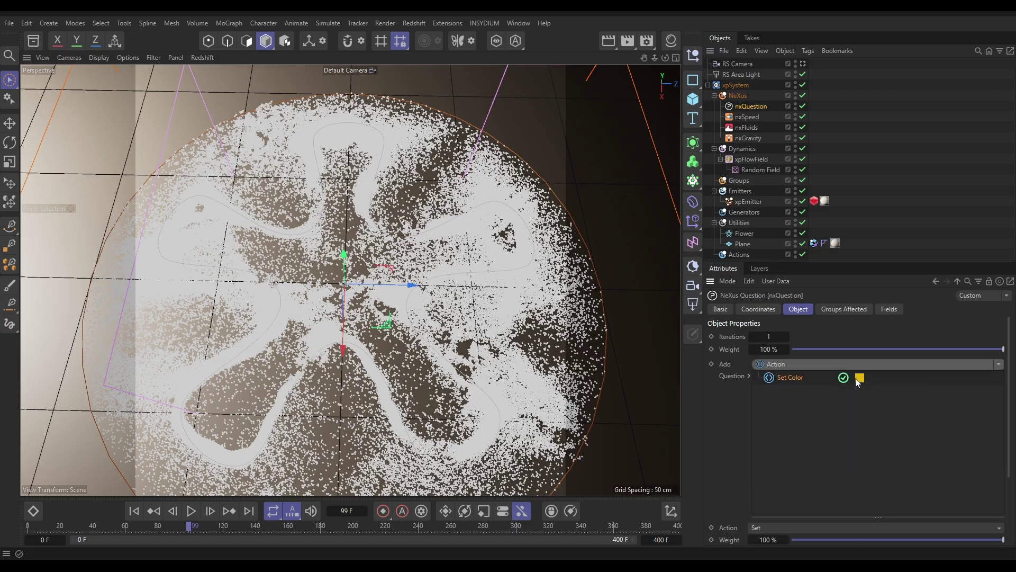
Set the Set Color action's colour to black.
{"action": "scroll", "coordinate": [878, 383], "scroll_direction": "down", "scroll_amount": 3}
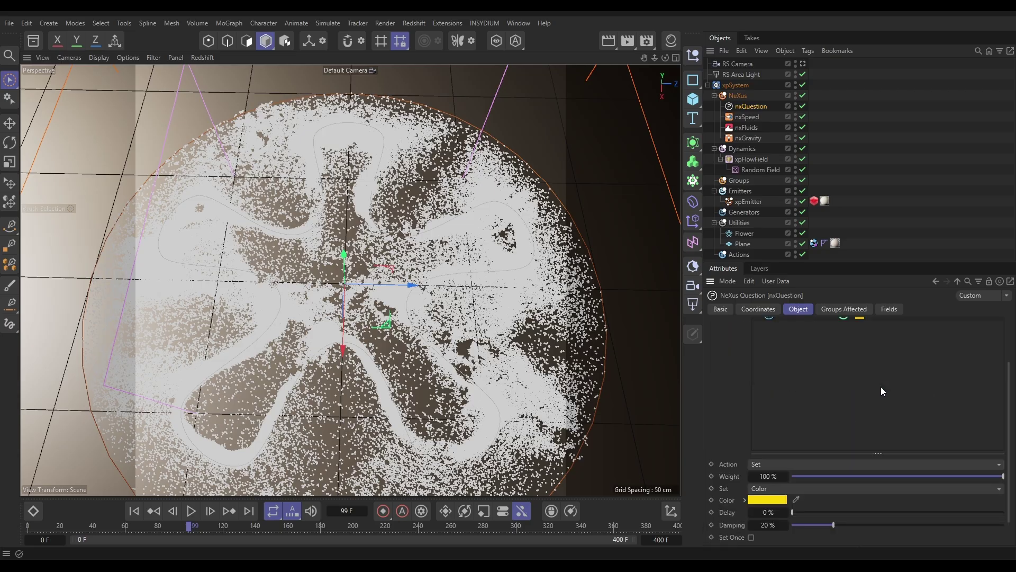
{"action": "left_click", "coordinate": [779, 500]}
{"action": "left_click", "coordinate": [667, 551]}
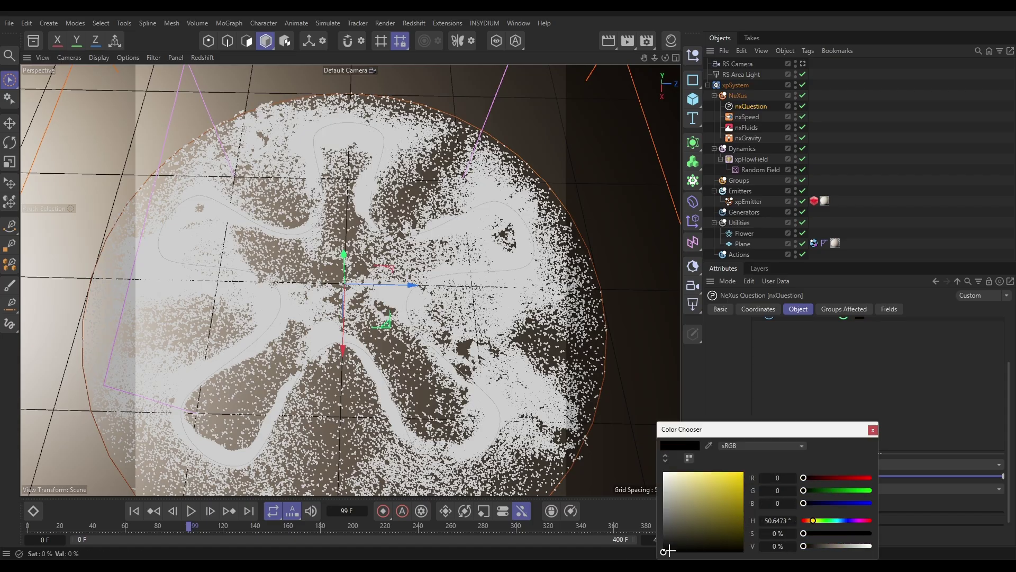
{"action": "left_click", "coordinate": [872, 429]}
{"action": "scroll", "coordinate": [847, 413], "scroll_direction": "up", "scroll_amount": 3}
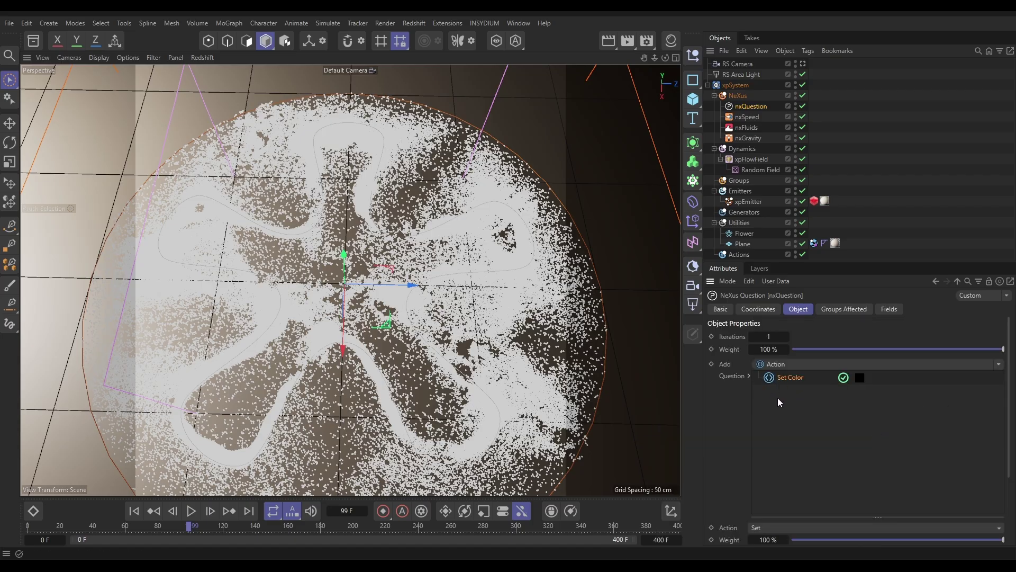
Preview the black particles, then set the Set Color action's Weight to 7 %.
{"action": "left_click", "coordinate": [134, 510]}
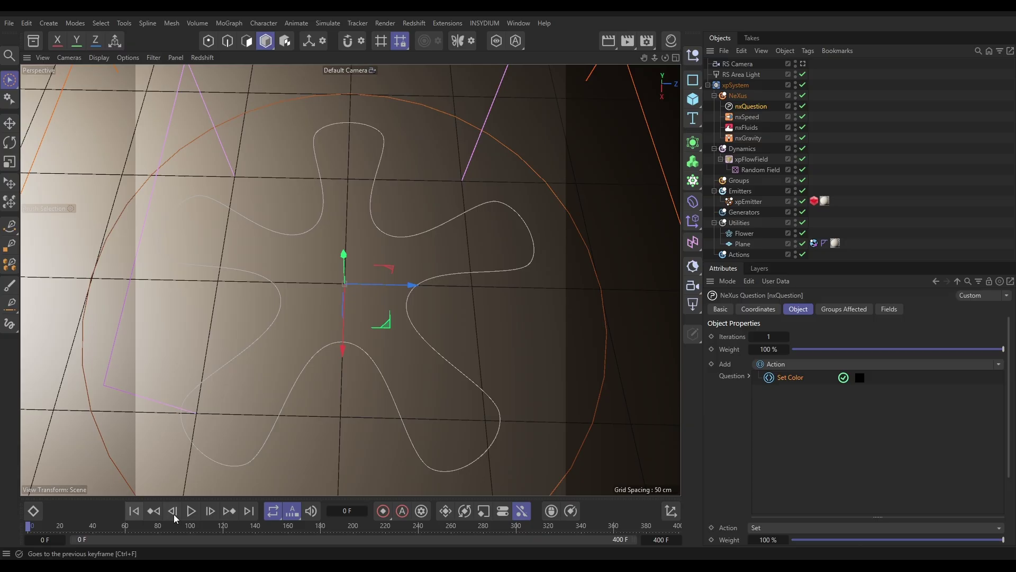
{"action": "left_click", "coordinate": [191, 510]}
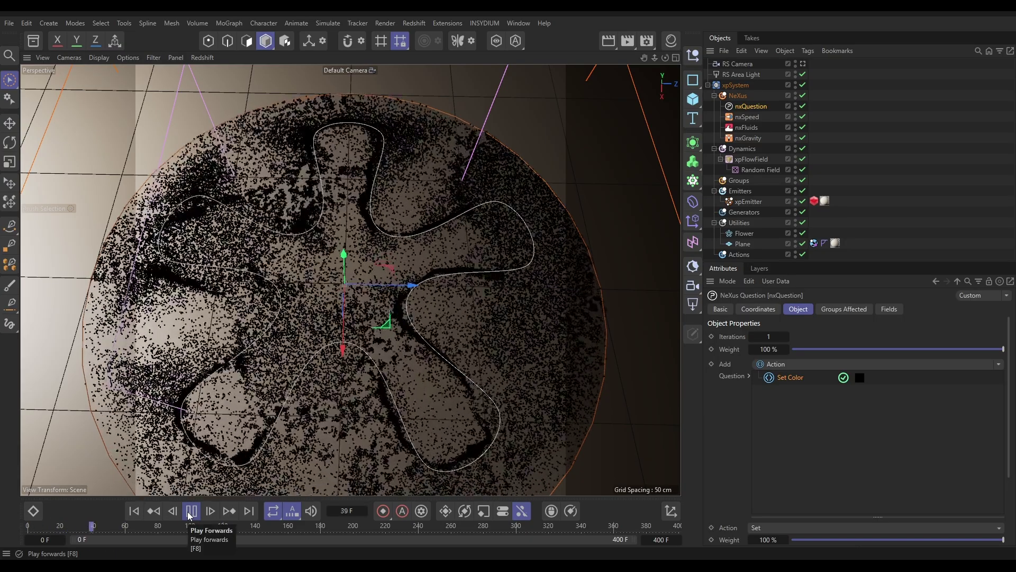
{"action": "left_click", "coordinate": [191, 510]}
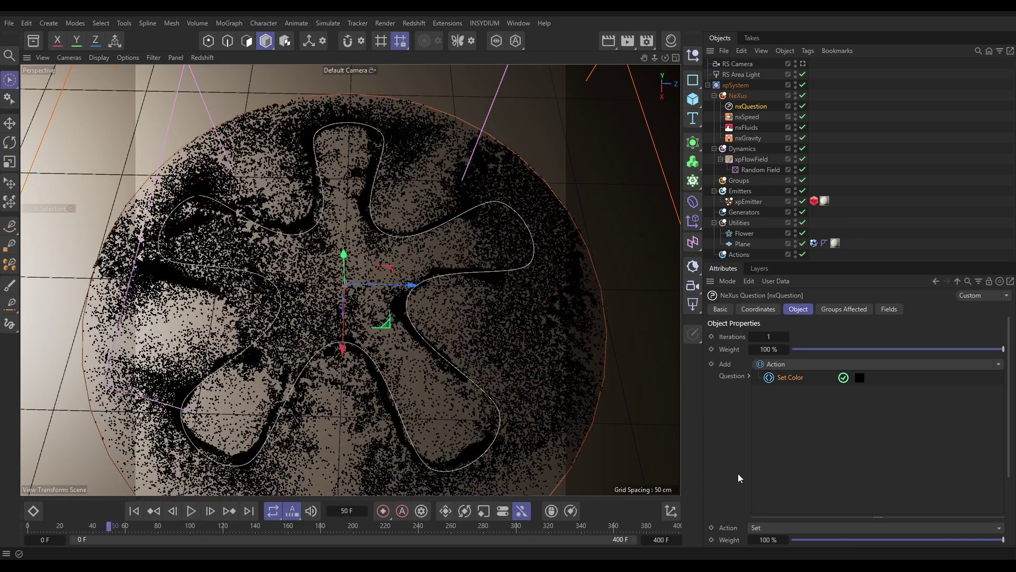
{"action": "scroll", "coordinate": [851, 414], "scroll_direction": "down", "scroll_amount": 2}
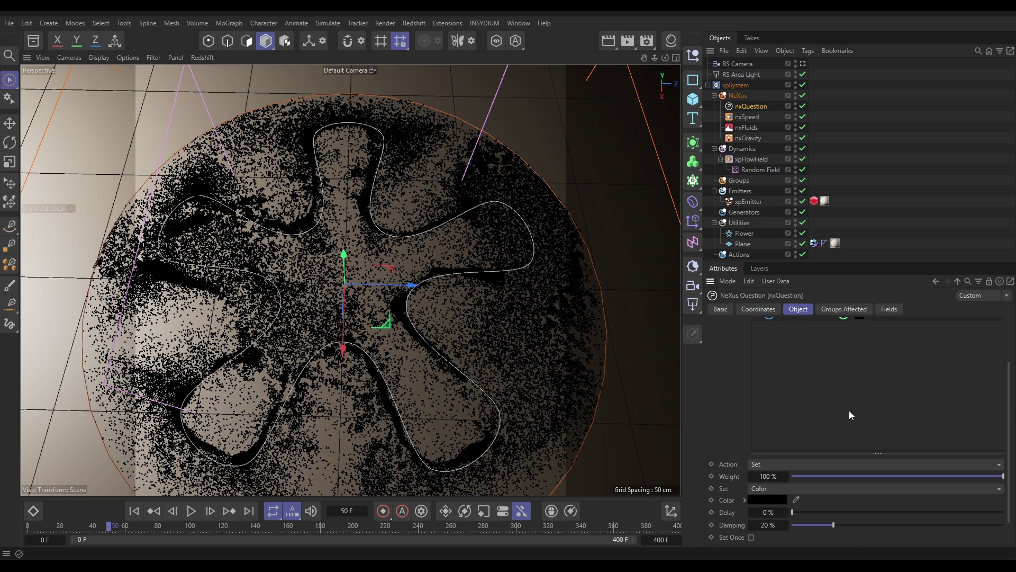
{"action": "left_click", "coordinate": [763, 476]}
{"action": "type", "text": "7"}
{"action": "key", "text": "Return"}
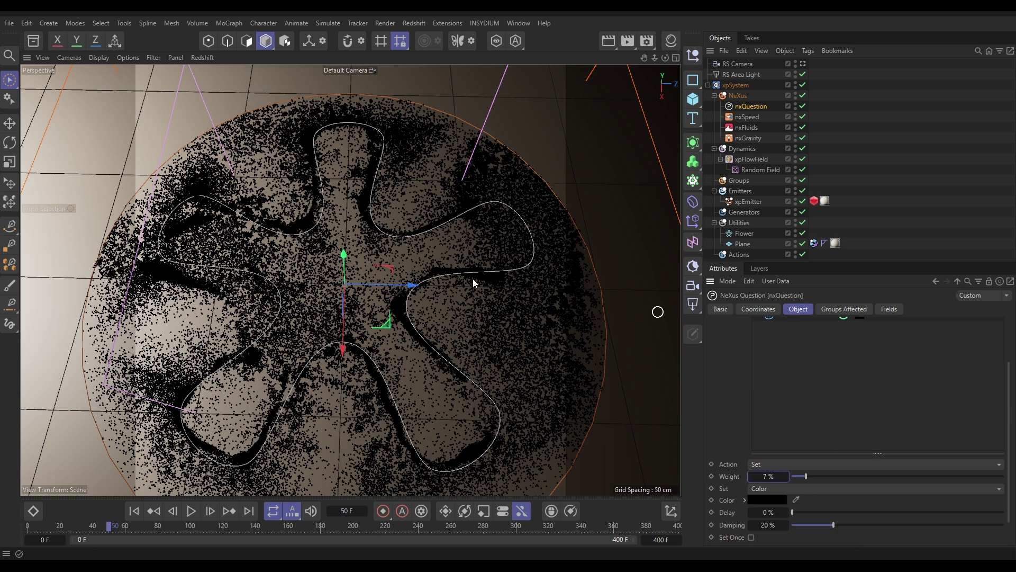
Replay with the 7 % weight, pause at frame 66, then return to frame 0.
{"action": "left_click", "coordinate": [134, 510]}
{"action": "left_click", "coordinate": [191, 511]}
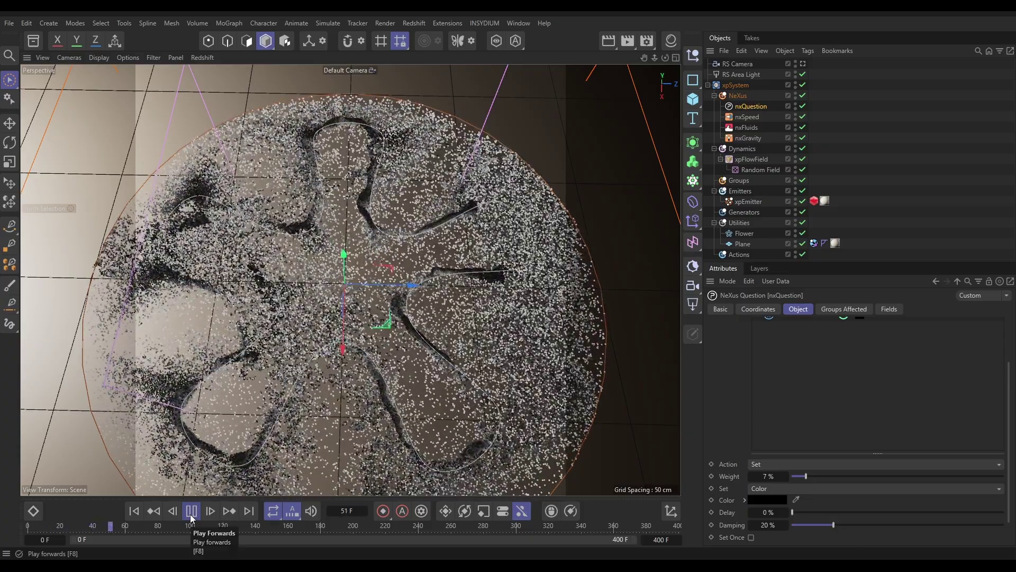
{"action": "left_click", "coordinate": [192, 513]}
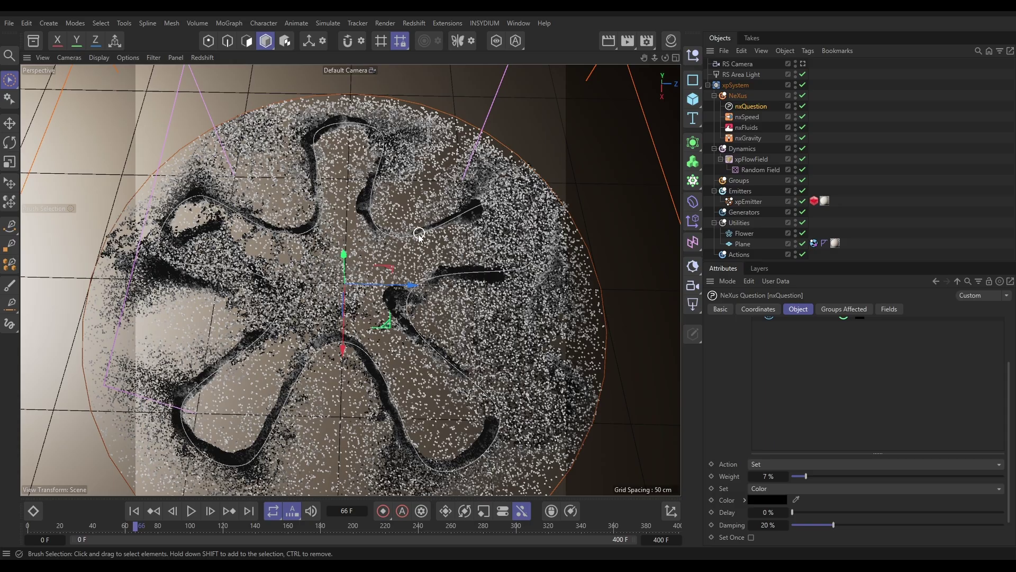
{"action": "key", "text": "shift+f"}
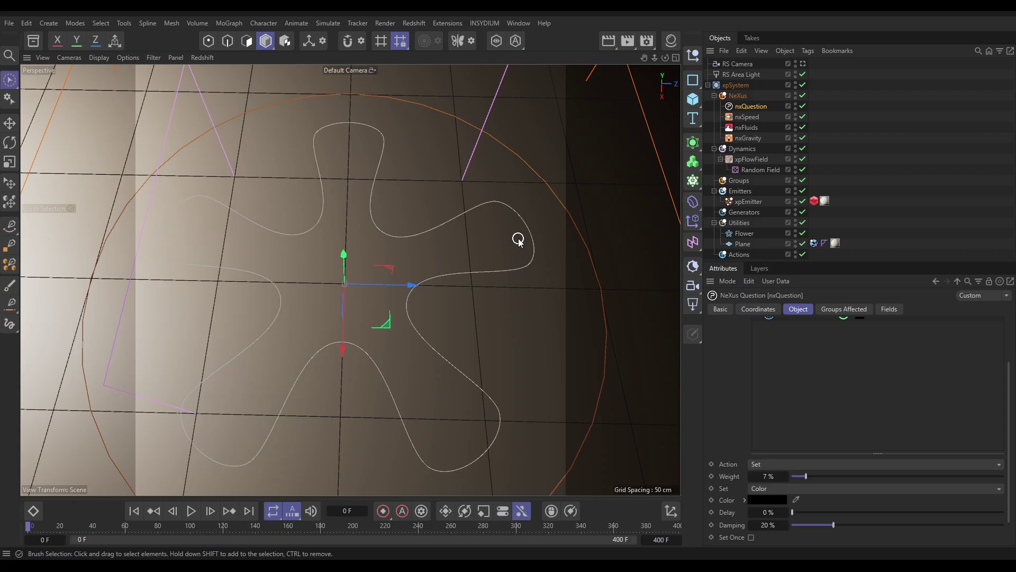
Add the Flower spline to the nxQuestion's Fields list using Radius distance mode at 10 cm.
{"action": "left_click", "coordinate": [892, 309]}
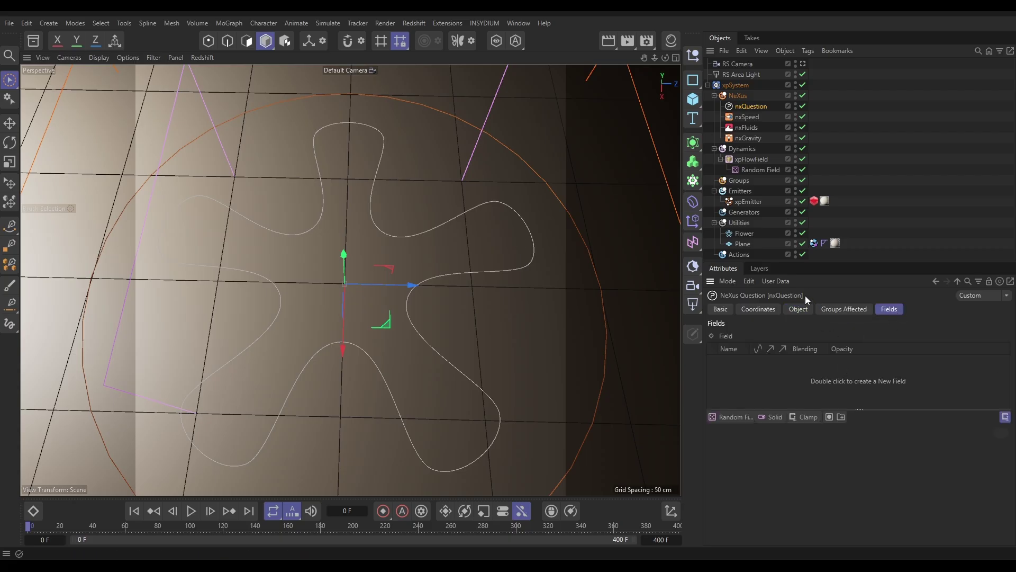
{"action": "left_click", "coordinate": [743, 234]}
{"action": "left_click_drag", "start_coordinate": [781, 336], "coordinate": [773, 376]}
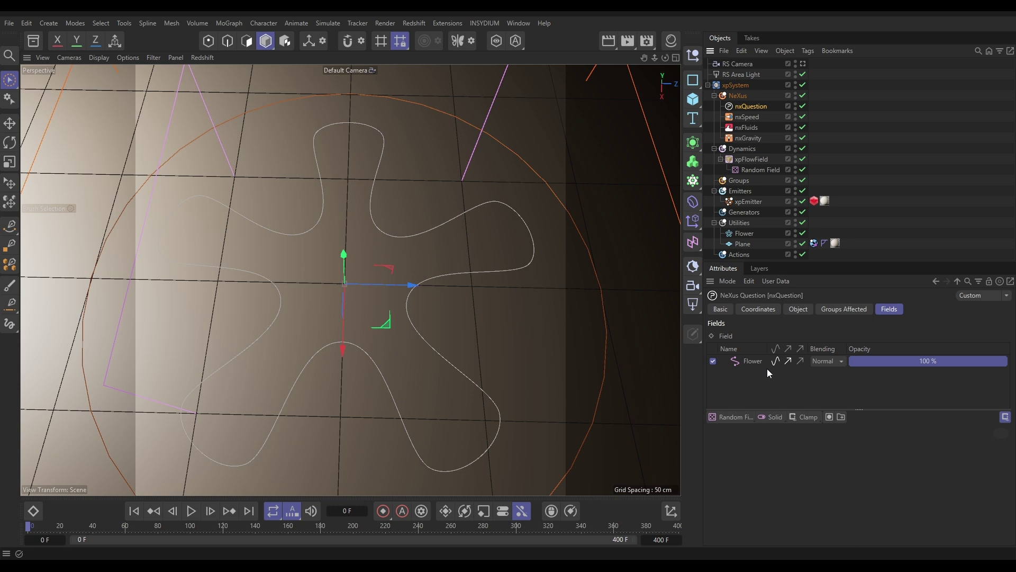
{"action": "left_click", "coordinate": [749, 362]}
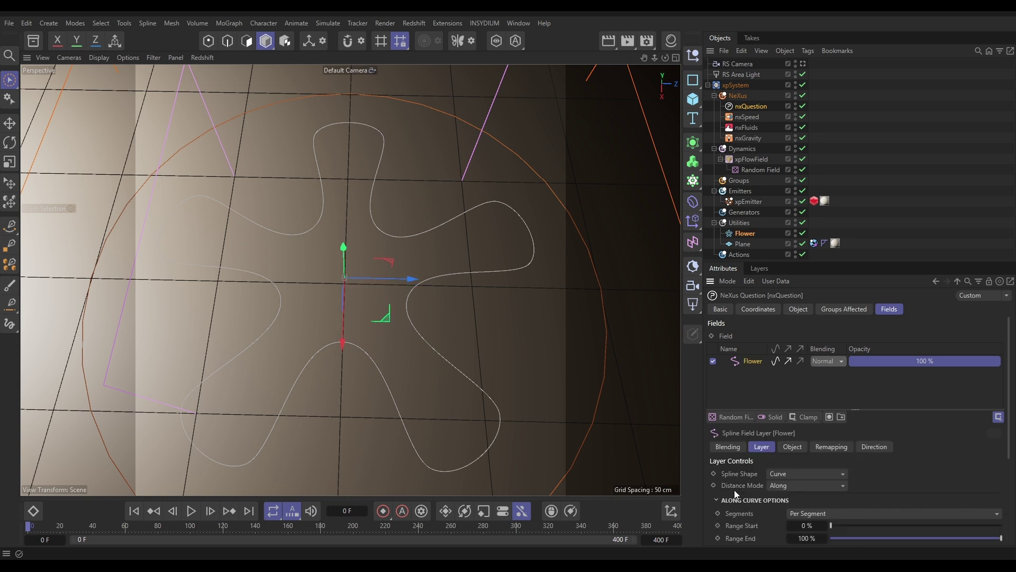
{"action": "left_click", "coordinate": [776, 484]}
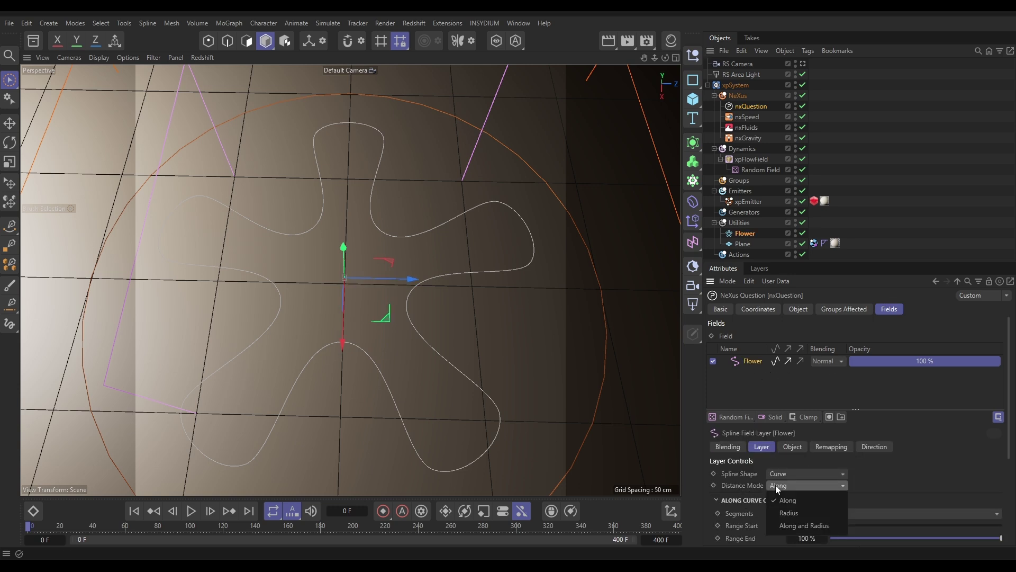
{"action": "left_click", "coordinate": [793, 514]}
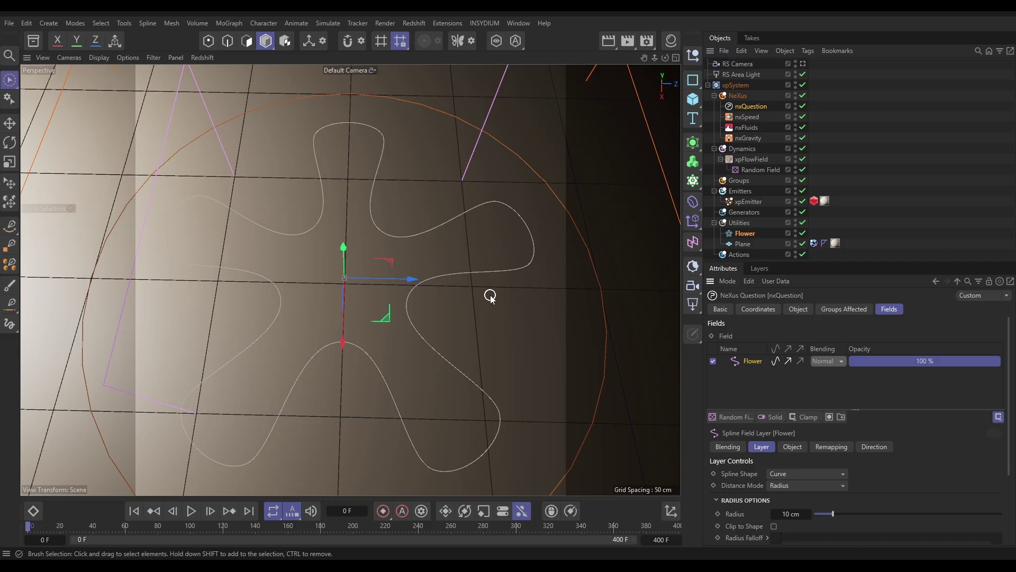
{"action": "left_click", "coordinate": [798, 310]}
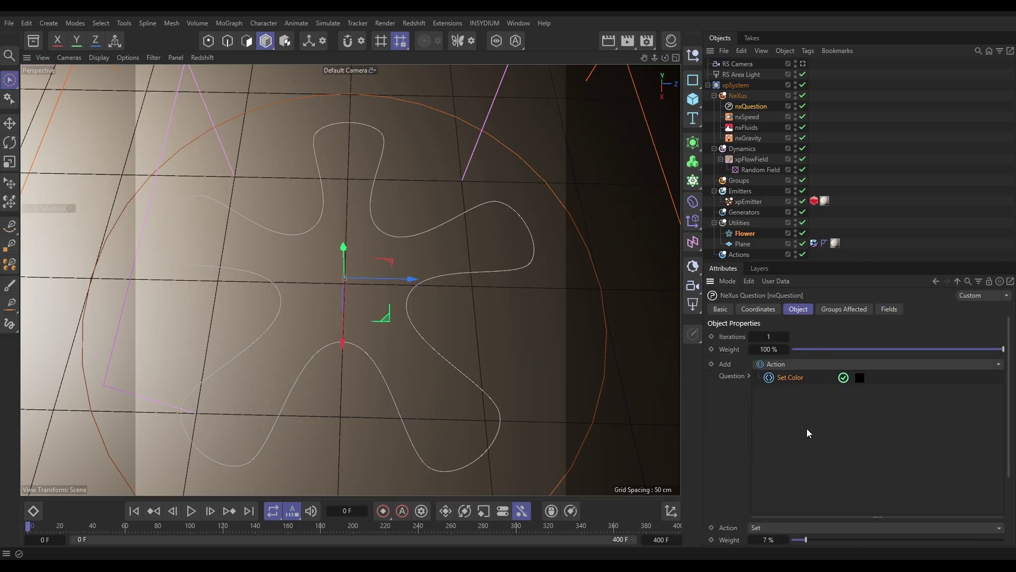
Add an If condition to the question and nest the Set Color action under it.
{"action": "left_click", "coordinate": [794, 387]}
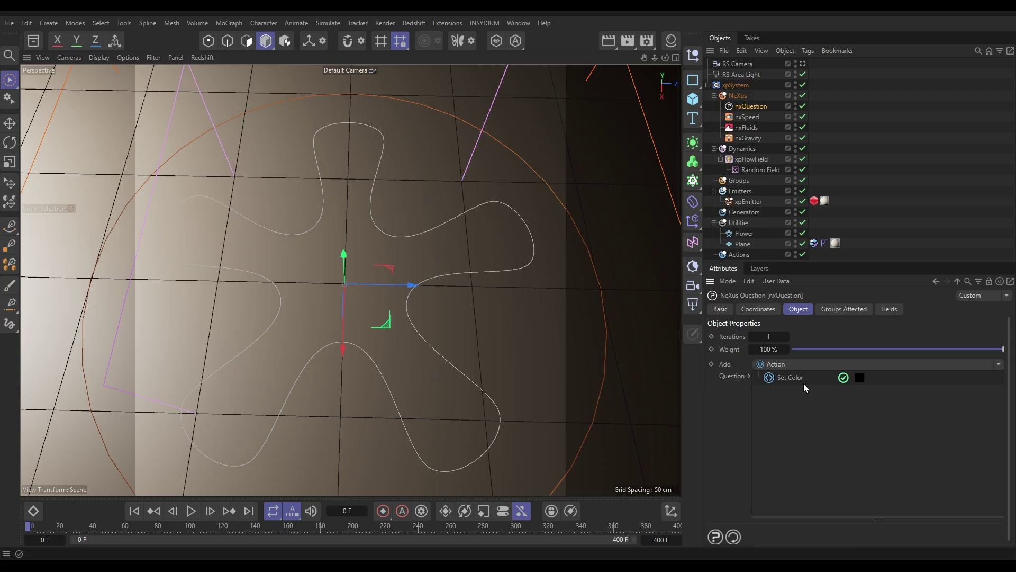
{"action": "left_click", "coordinate": [999, 365]}
{"action": "left_click", "coordinate": [961, 373]}
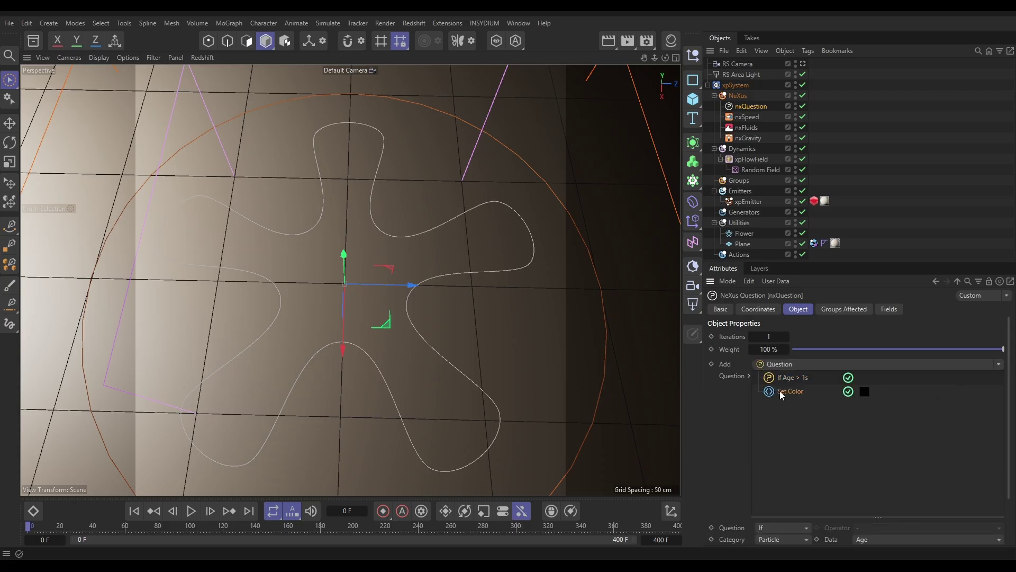
{"action": "left_click_drag", "start_coordinate": [779, 397], "coordinate": [794, 383]}
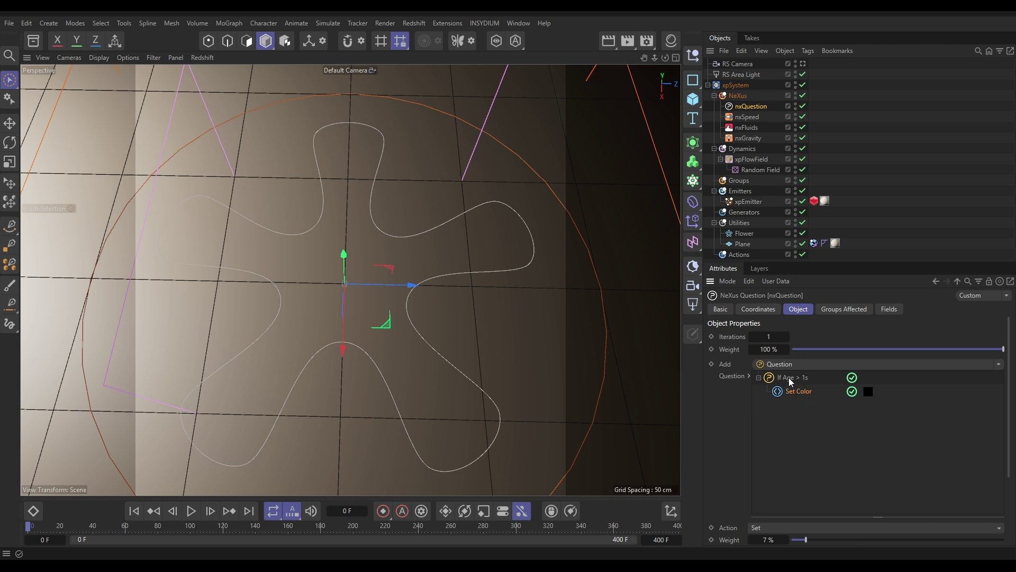
Make the condition test the Field value so it reads If Field > 0.
{"action": "left_click", "coordinate": [791, 381]}
{"action": "scroll", "coordinate": [890, 454], "scroll_direction": "down", "scroll_amount": 2}
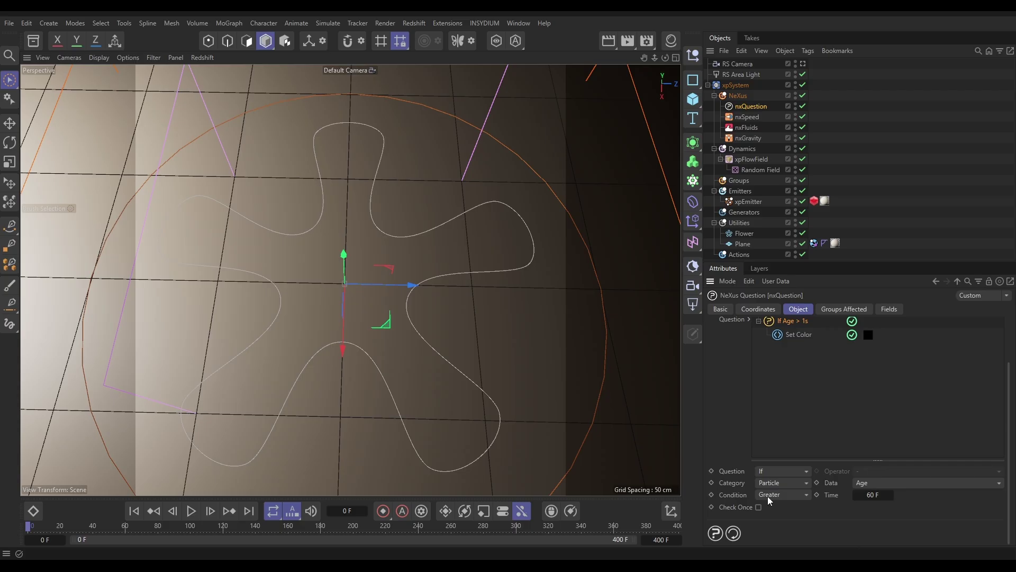
{"action": "left_click", "coordinate": [870, 484]}
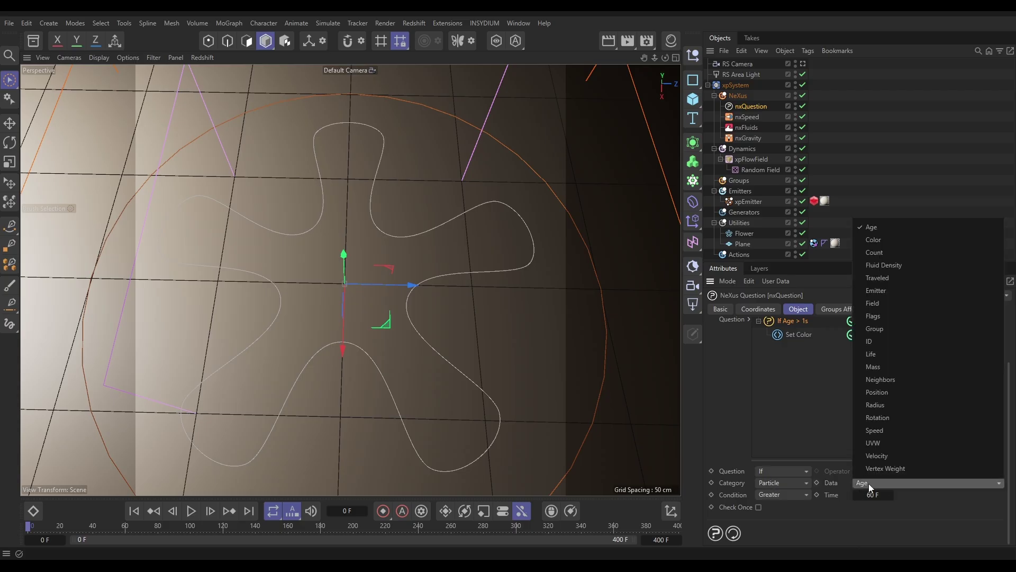
{"action": "left_click", "coordinate": [863, 314]}
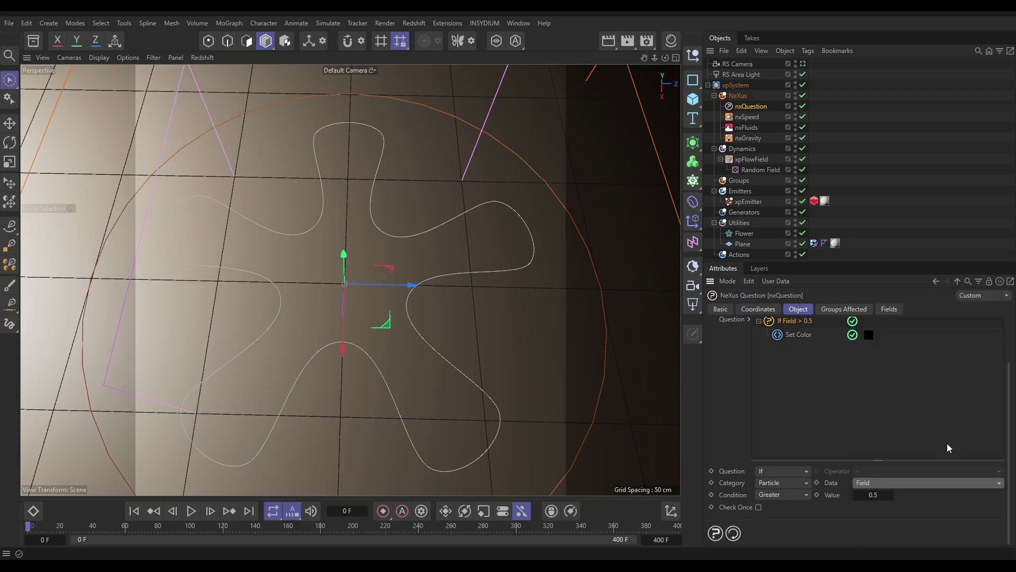
{"action": "left_click", "coordinate": [868, 495]}
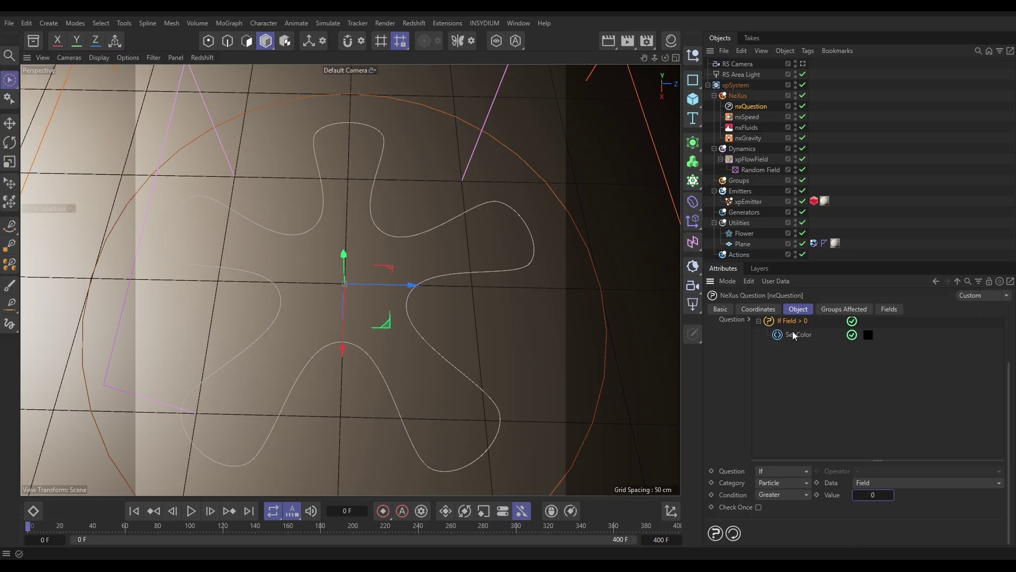
Preview playback, set the Flower spline field radius to 20 cm, and replay to frame 176.
{"action": "left_click", "coordinate": [192, 514]}
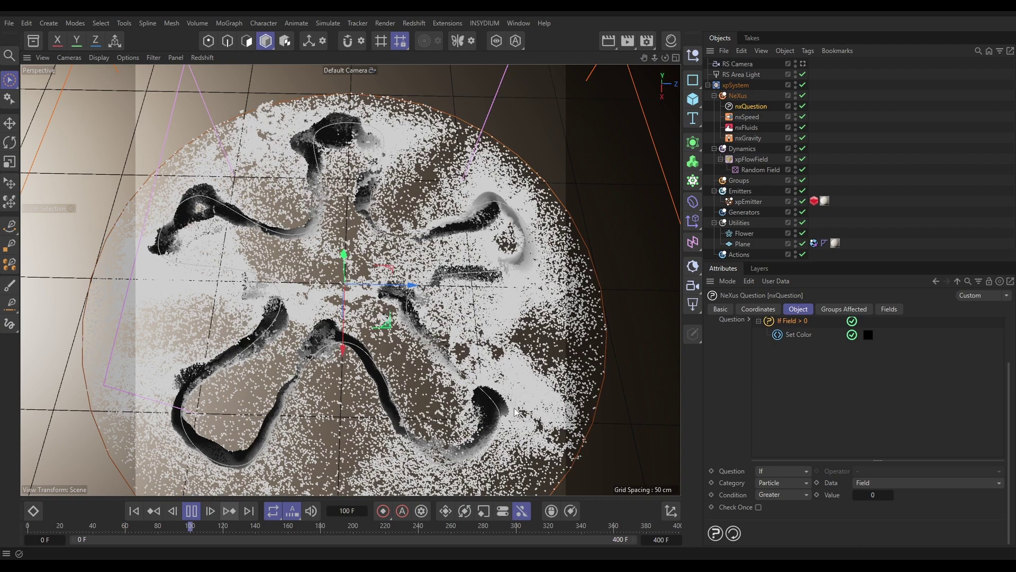
{"action": "key", "text": "F8"}
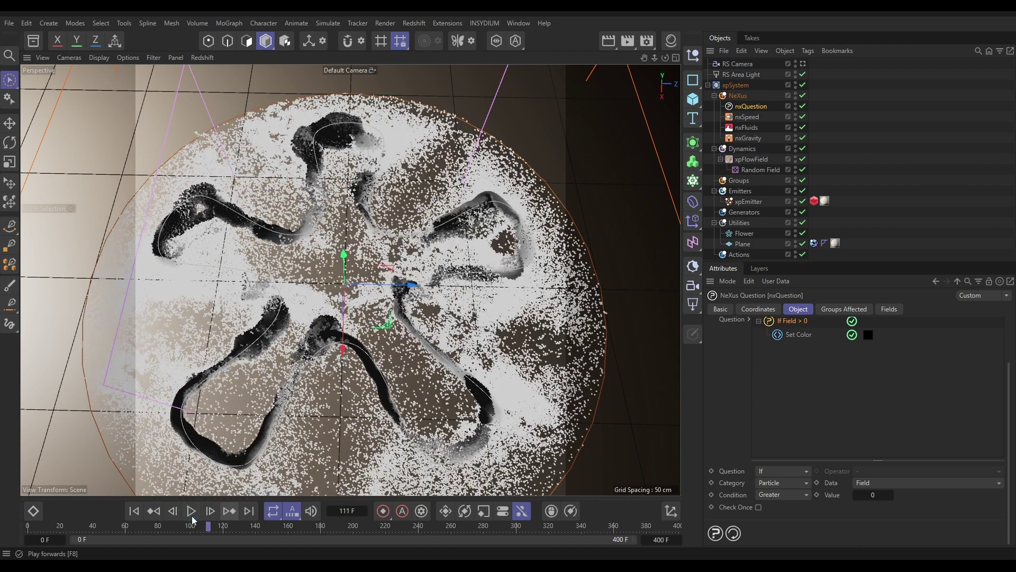
{"action": "left_click", "coordinate": [889, 310]}
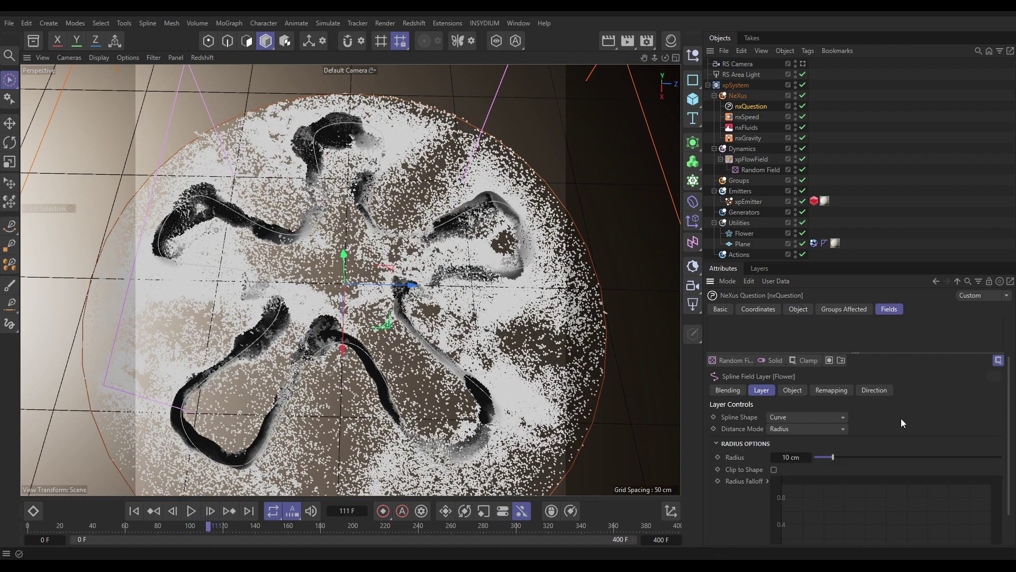
{"action": "left_click", "coordinate": [780, 457]}
{"action": "type", "text": "20"}
{"action": "key", "text": "Return"}
{"action": "left_click", "coordinate": [191, 511]}
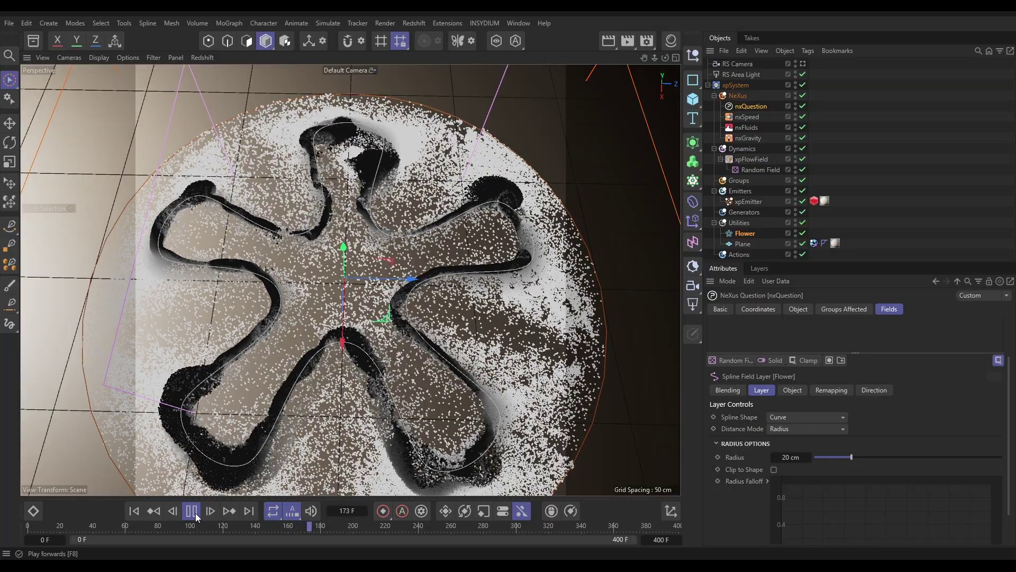
{"action": "left_click", "coordinate": [193, 511]}
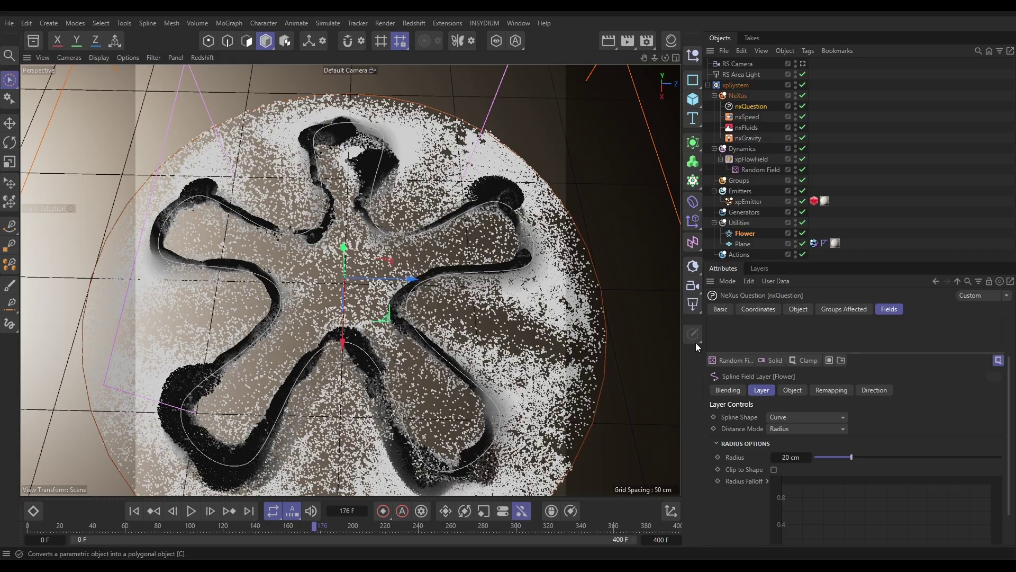
Add a new question under If Field > 0, nest Set Color under it, and set Operator to AND.
{"action": "left_click", "coordinate": [799, 309]}
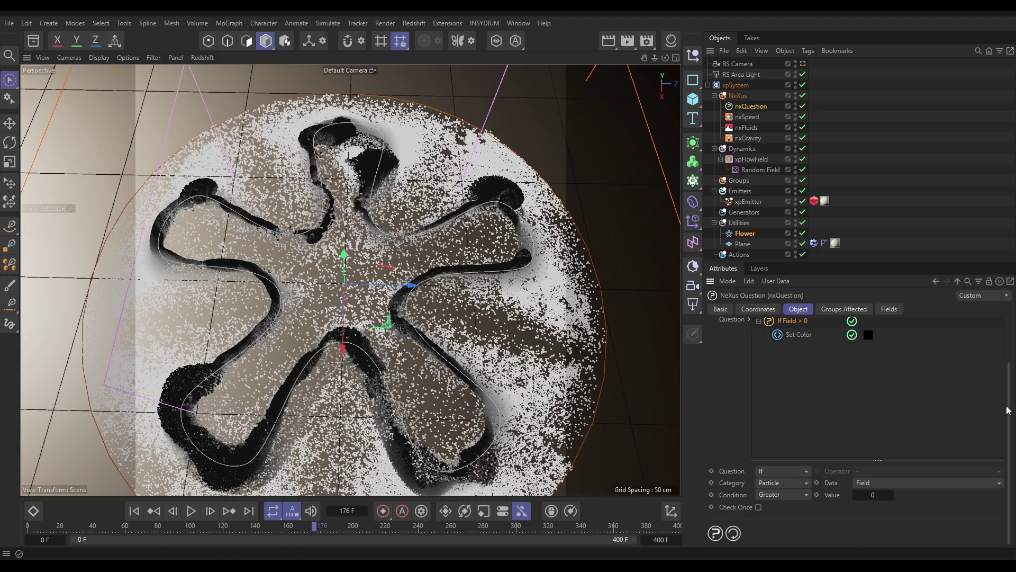
{"action": "scroll", "coordinate": [1008, 411], "scroll_direction": "up", "scroll_amount": 2}
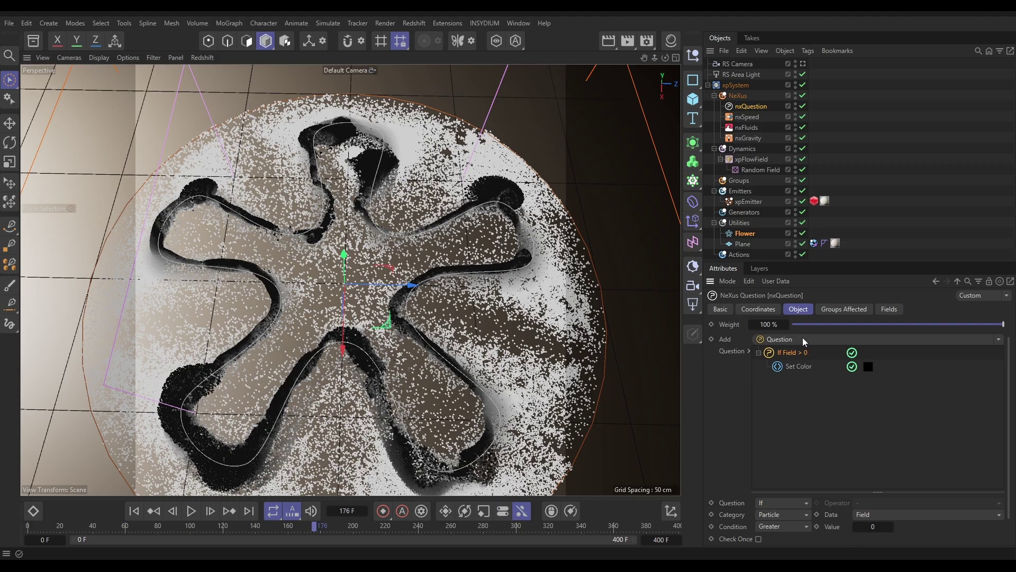
{"action": "left_click", "coordinate": [803, 340]}
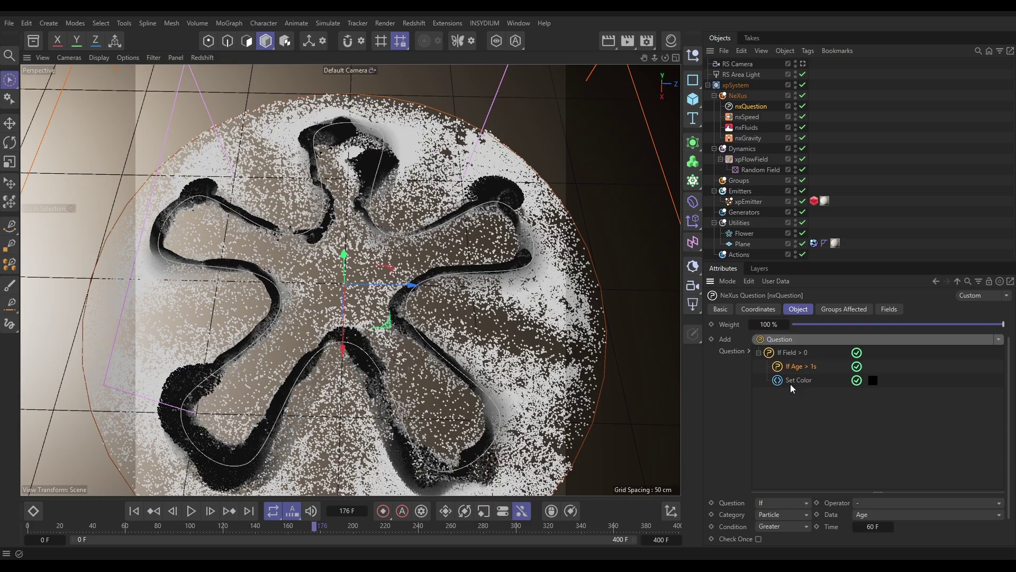
{"action": "left_click_drag", "start_coordinate": [792, 382], "coordinate": [805, 370]}
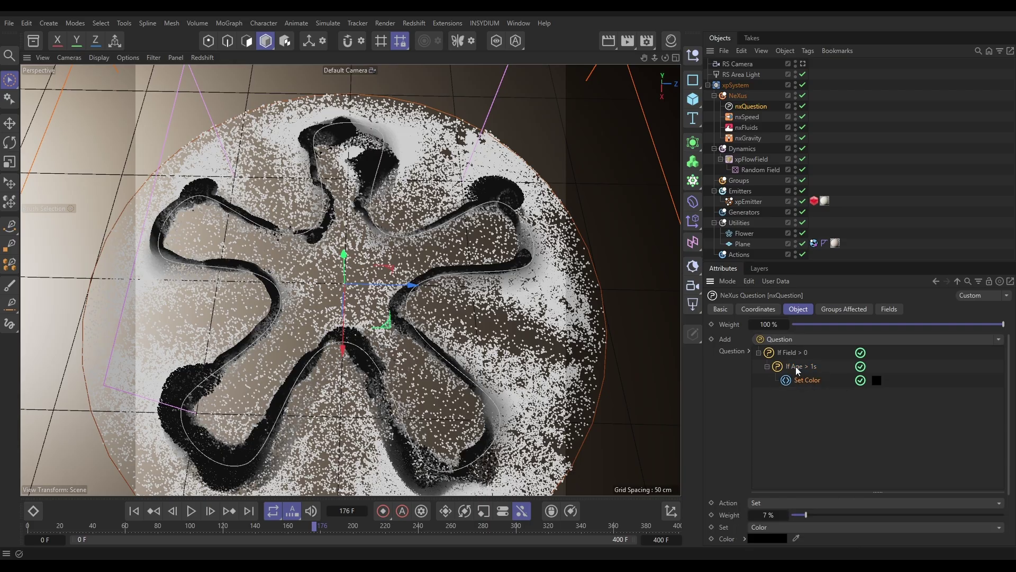
{"action": "left_click", "coordinate": [799, 368]}
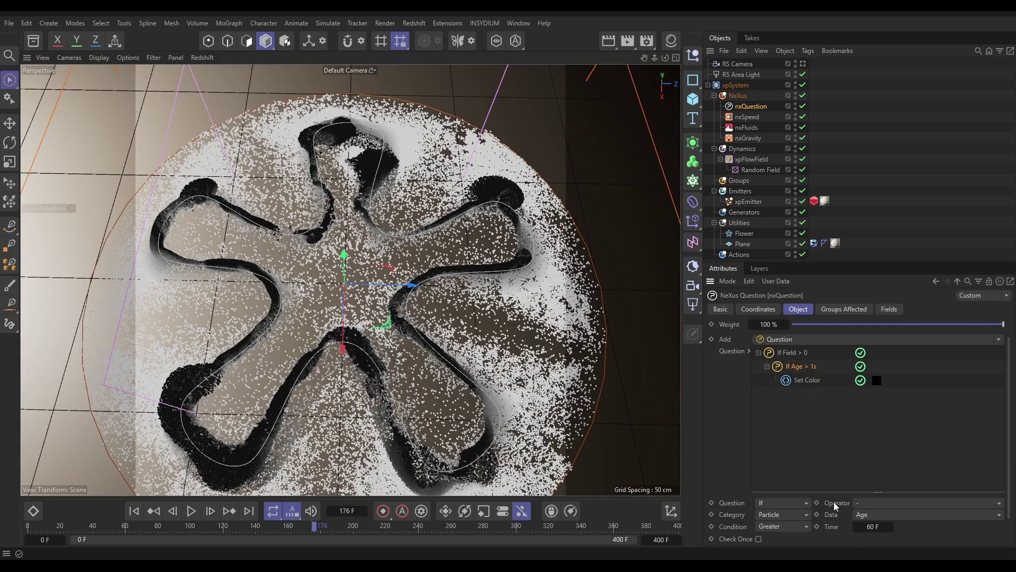
{"action": "left_click", "coordinate": [871, 504]}
{"action": "left_click", "coordinate": [879, 451]}
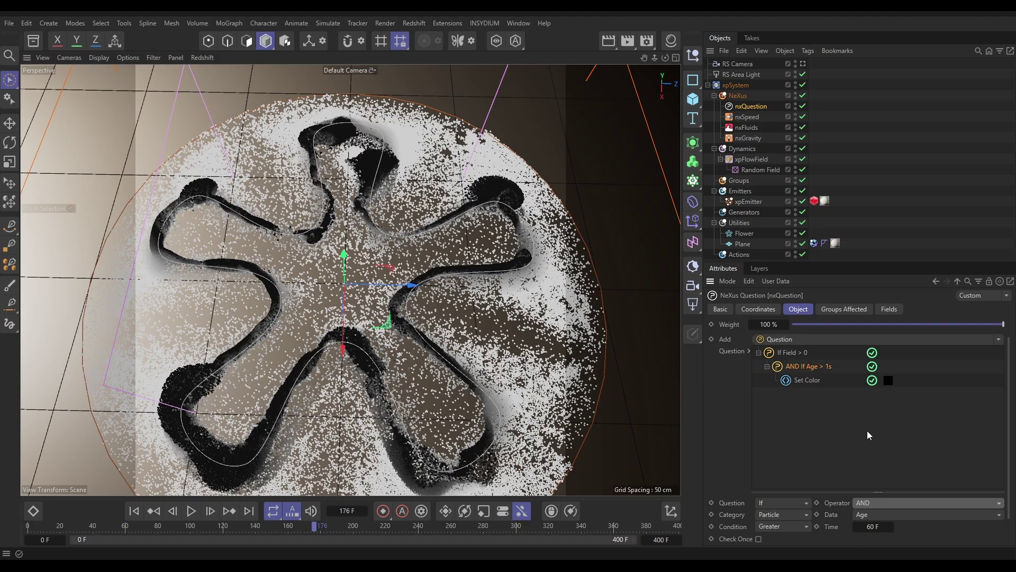
Make the new question test Neighbors above 400 and replay the simulation.
{"action": "scroll", "coordinate": [868, 435], "scroll_direction": "down", "scroll_amount": 2}
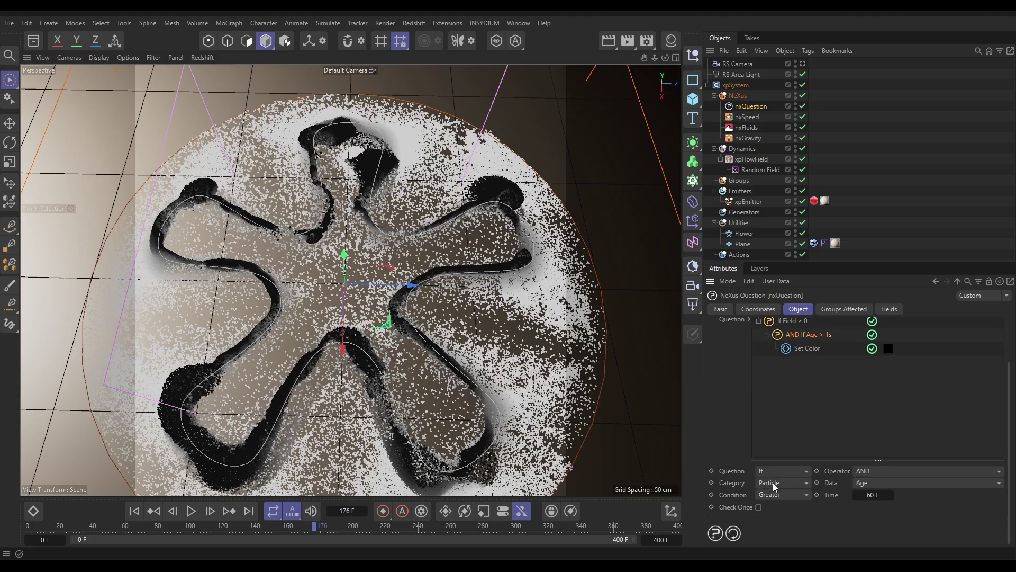
{"action": "left_click", "coordinate": [871, 488]}
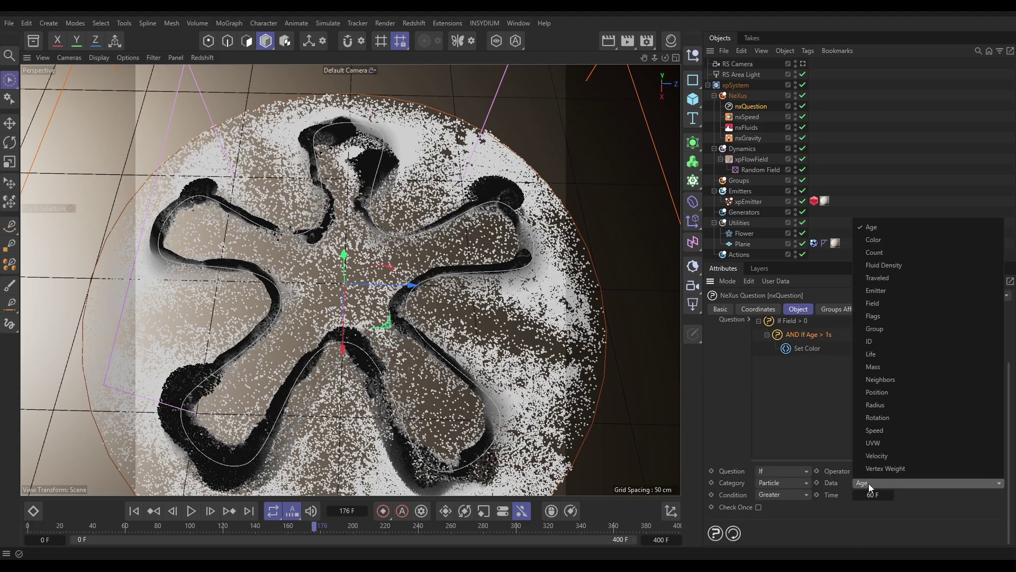
{"action": "left_click", "coordinate": [874, 381]}
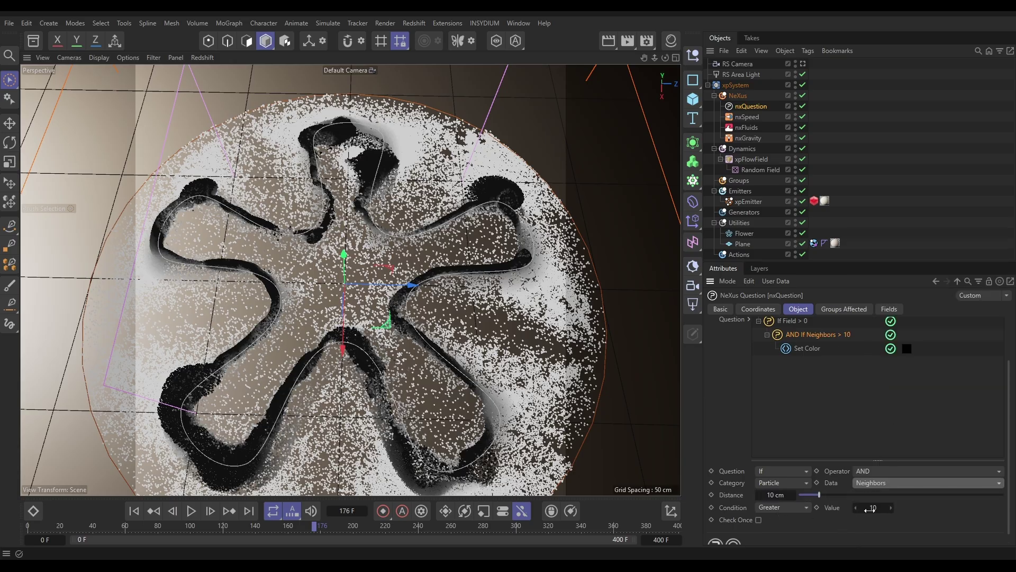
{"action": "left_click", "coordinate": [869, 509]}
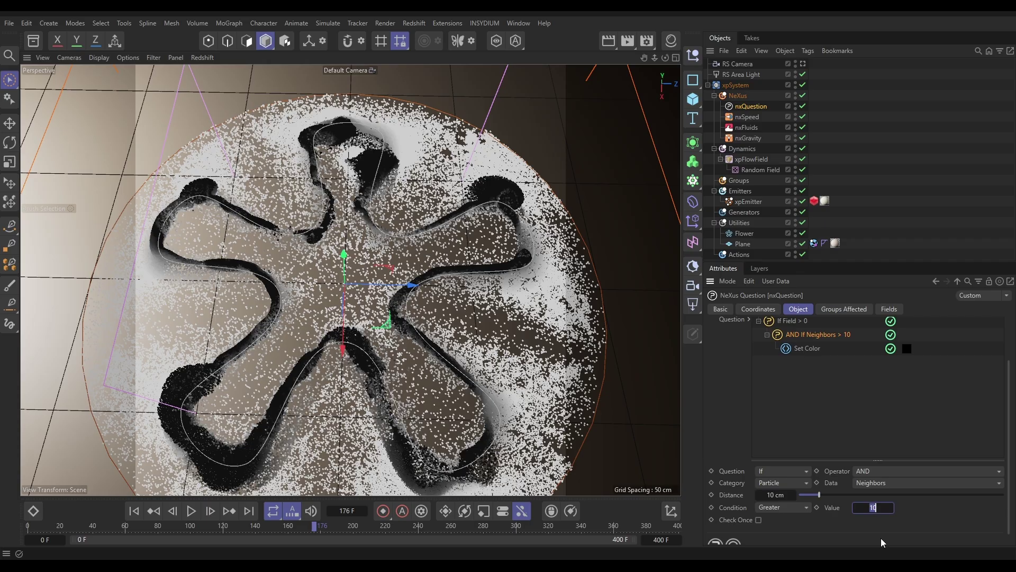
{"action": "key", "text": "Return"}
{"action": "left_click", "coordinate": [135, 511]}
{"action": "left_click", "coordinate": [191, 513]}
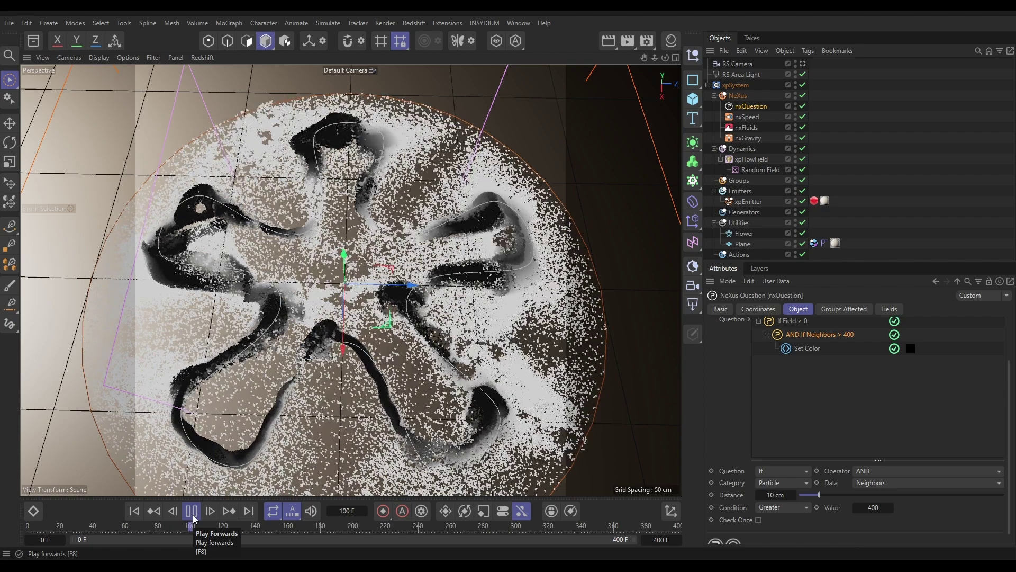
{"action": "left_click", "coordinate": [192, 515]}
Raise the neighbour threshold to 500, replay the simulation, and select the xpEmitter.
{"action": "left_click", "coordinate": [873, 507]}
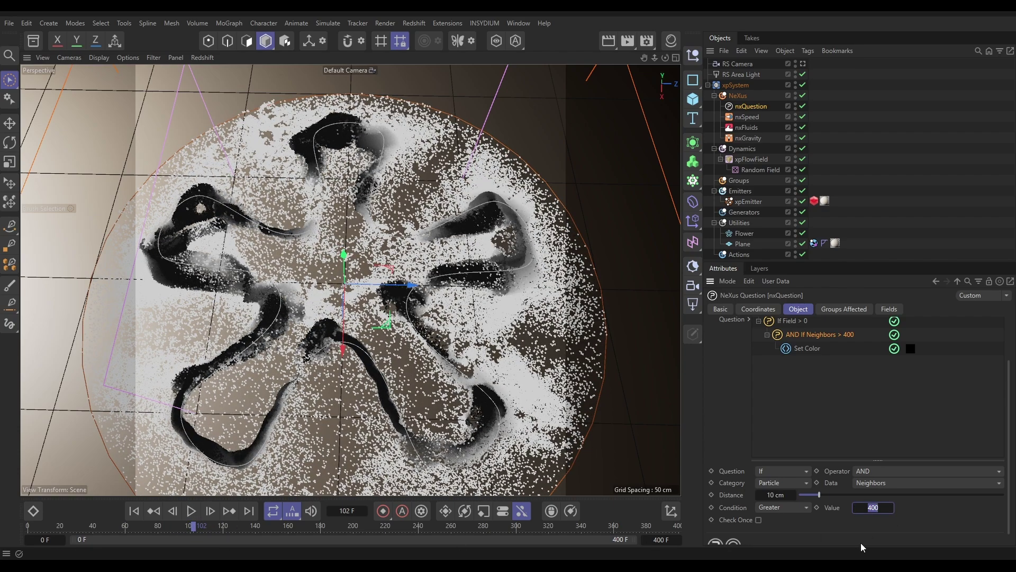
{"action": "type", "text": "500"}
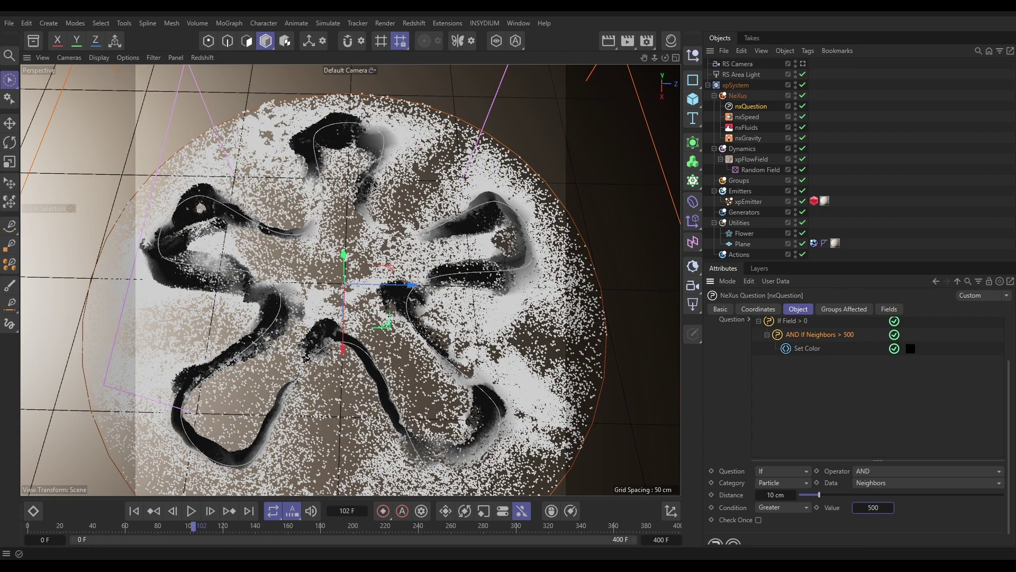
{"action": "left_click", "coordinate": [134, 511]}
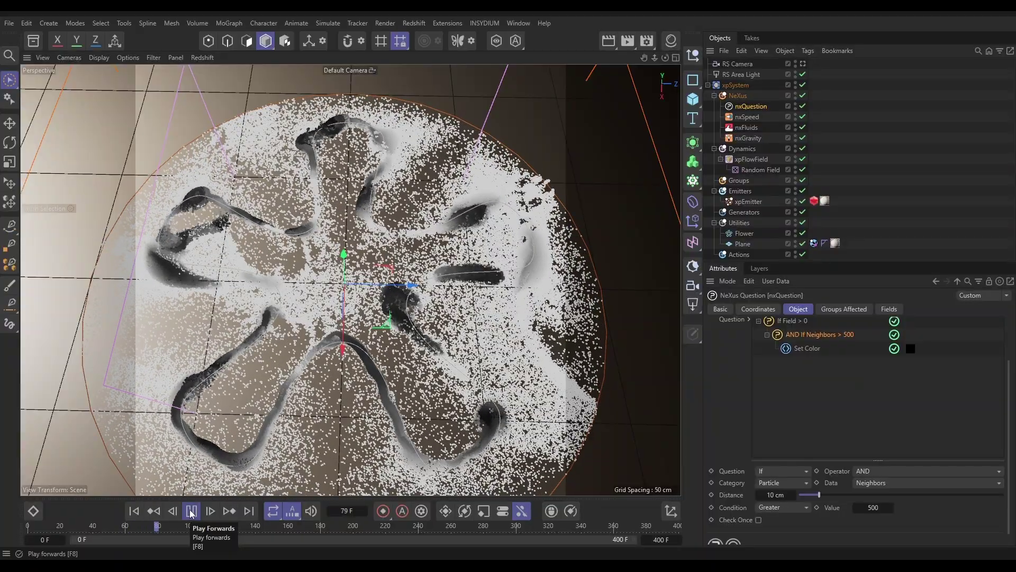
{"action": "left_click", "coordinate": [191, 511]}
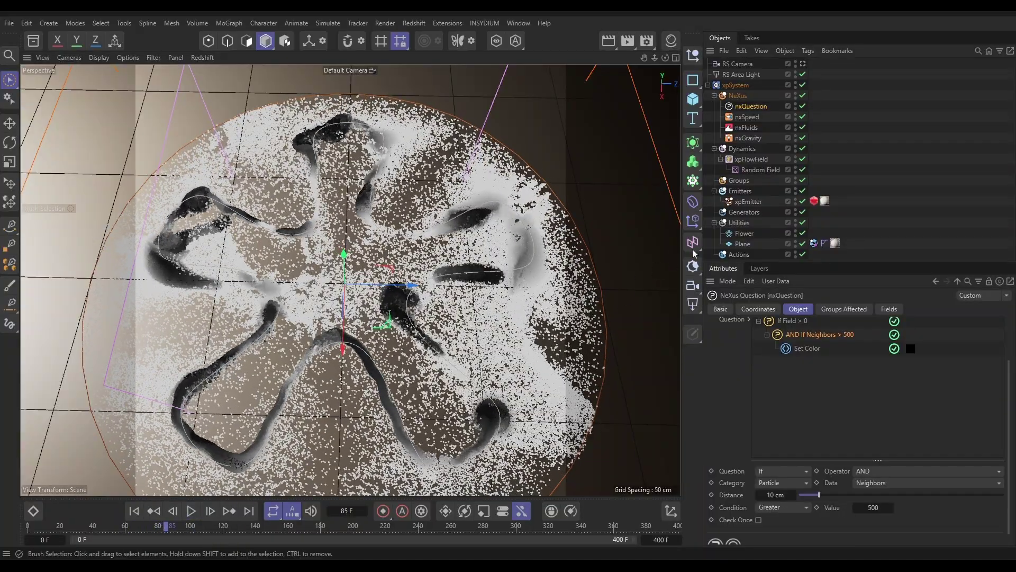
{"action": "left_click", "coordinate": [749, 202]}
View the emitter's Emission tab, reselect nxQuestion, and play the simulation to frame 114.
{"action": "left_click", "coordinate": [846, 310]}
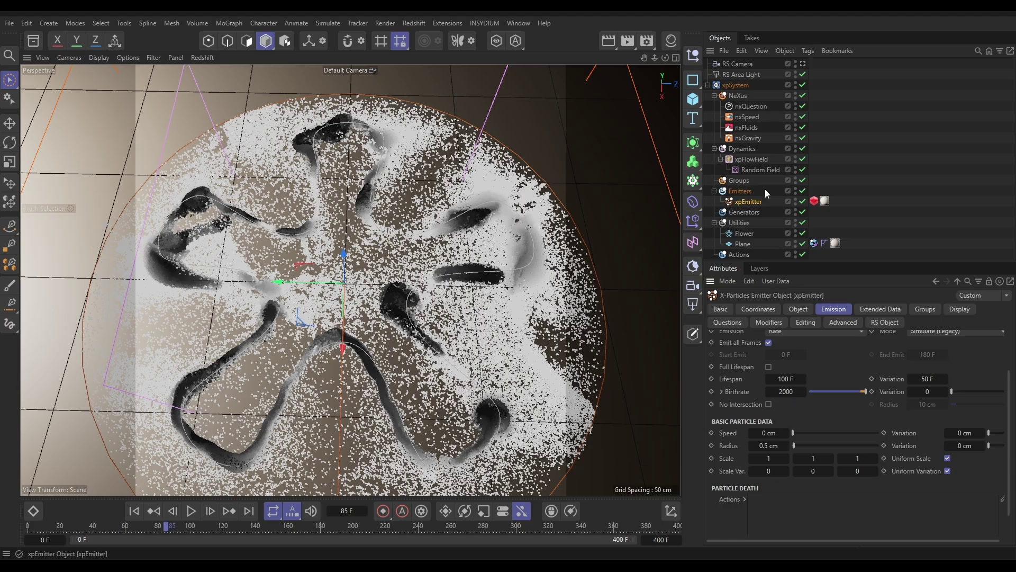
{"action": "left_click", "coordinate": [750, 105]}
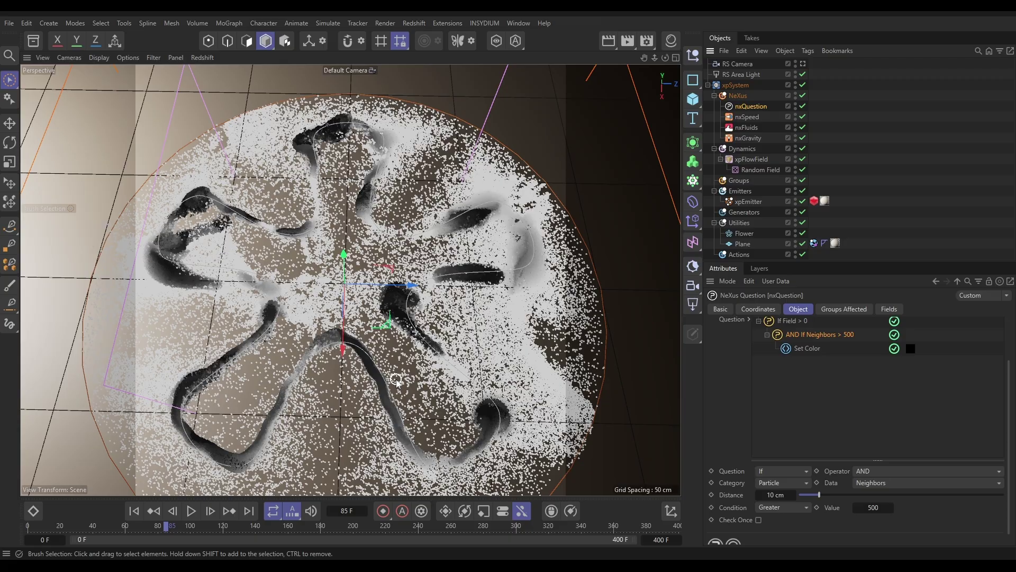
{"action": "left_click", "coordinate": [191, 511]}
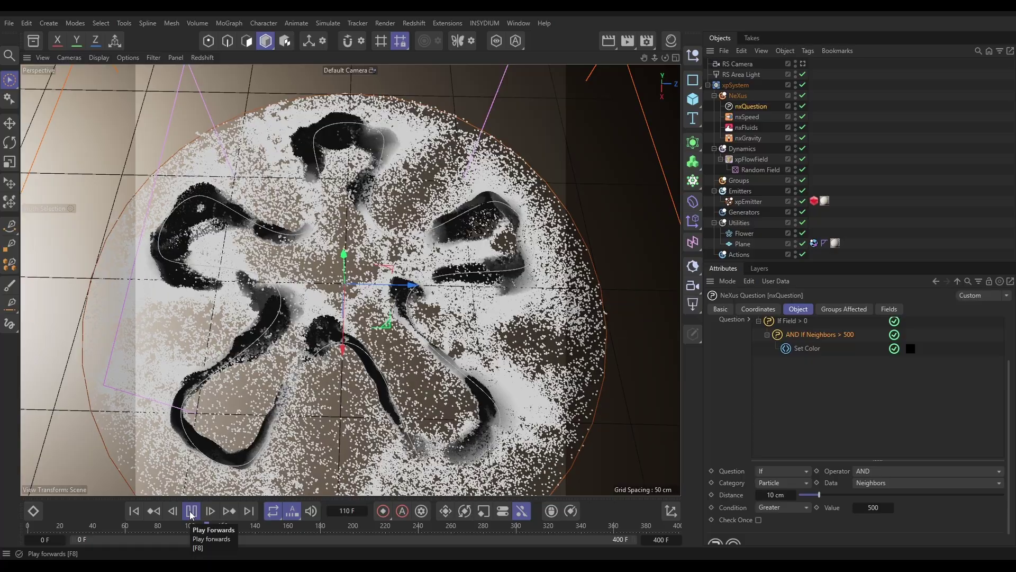
{"action": "left_click", "coordinate": [191, 511]}
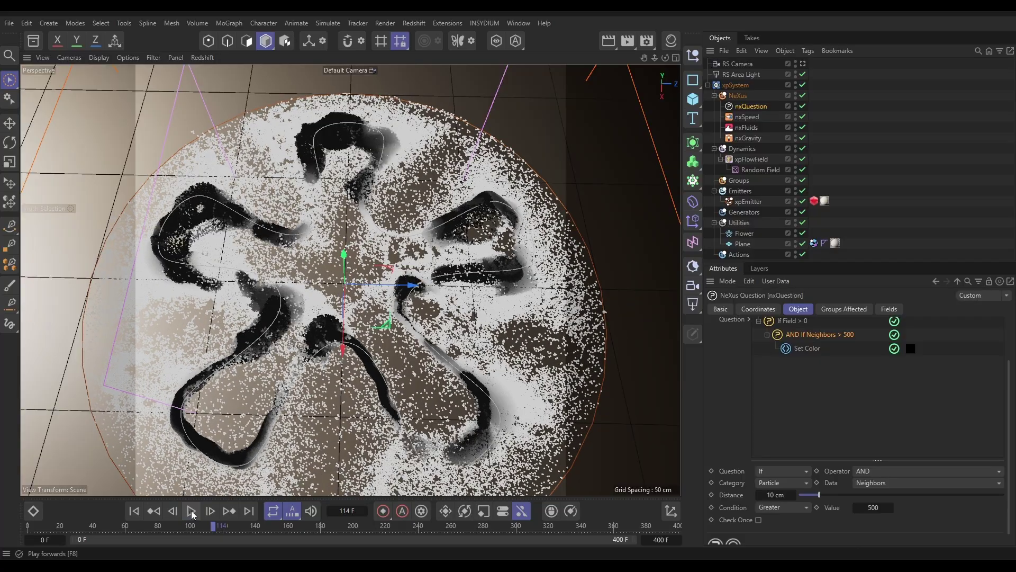
Add a question at the list's end, make it Else, and nest a Set Color action under it.
{"action": "left_click", "coordinate": [809, 337]}
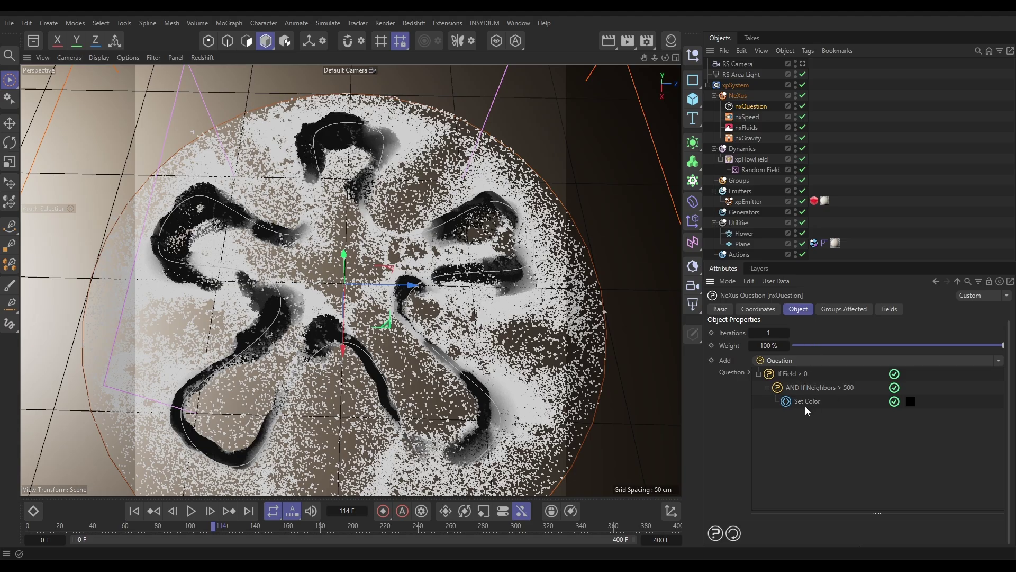
{"action": "left_click", "coordinate": [788, 360]}
{"action": "left_click_drag", "start_coordinate": [794, 379], "coordinate": [790, 438]}
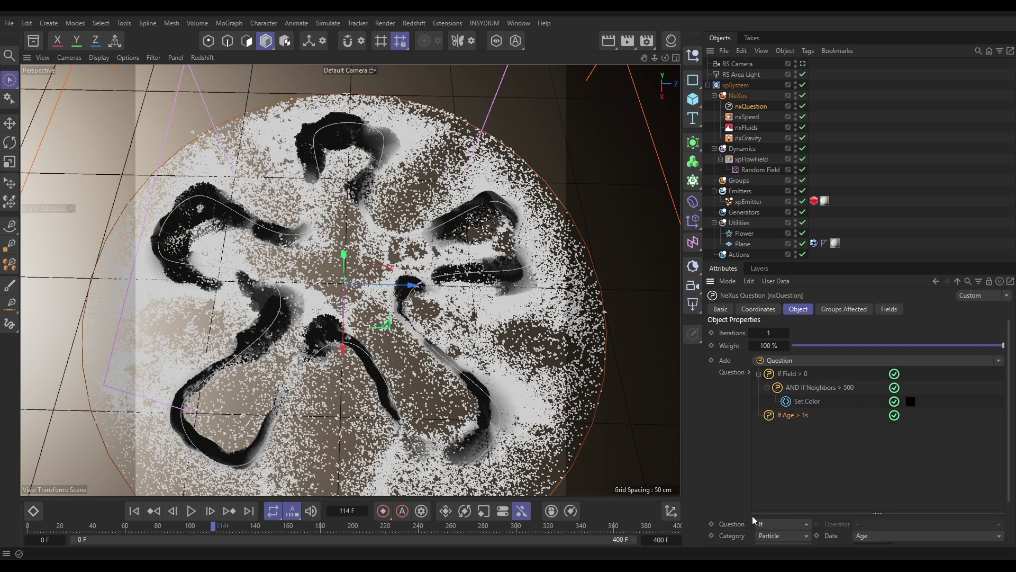
{"action": "left_click", "coordinate": [772, 526]}
{"action": "left_click", "coordinate": [778, 511]}
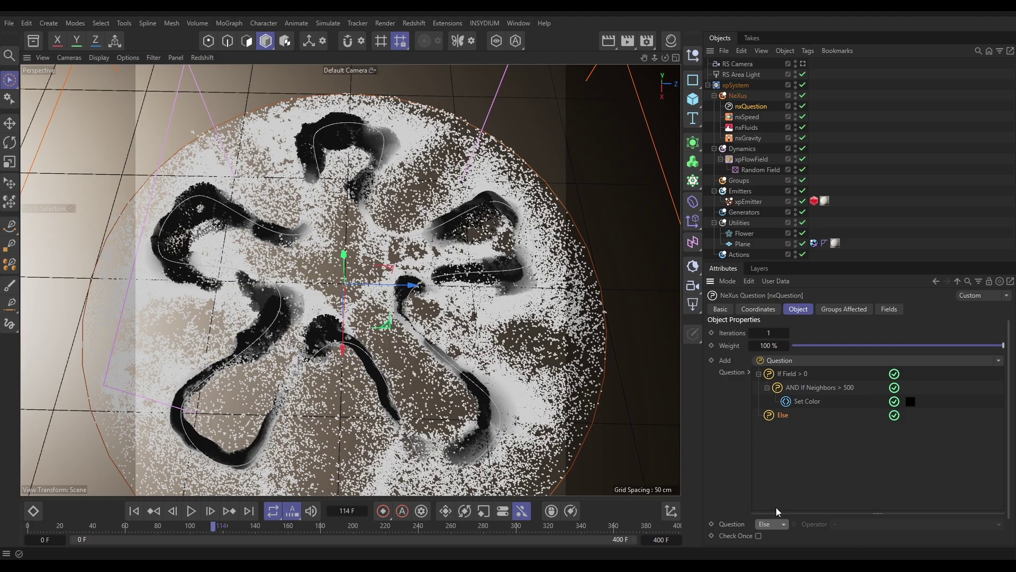
{"action": "scroll", "coordinate": [816, 470], "scroll_direction": "down", "scroll_amount": 2}
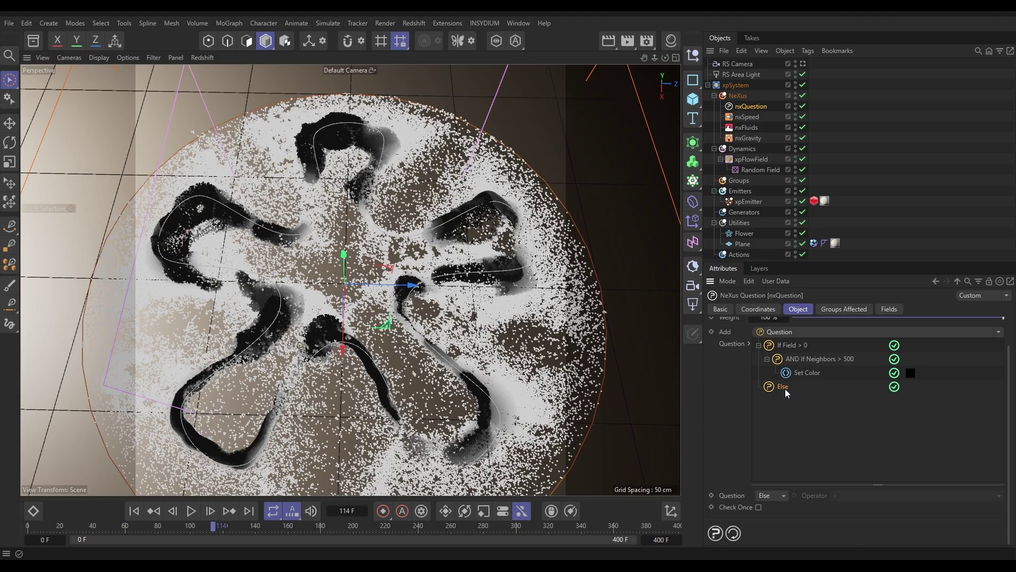
{"action": "left_click_drag", "start_coordinate": [807, 376], "coordinate": [786, 391]}
Make the Else branch's Set Color apply white at 40 % weight.
{"action": "scroll", "coordinate": [813, 462], "scroll_direction": "down", "scroll_amount": 2}
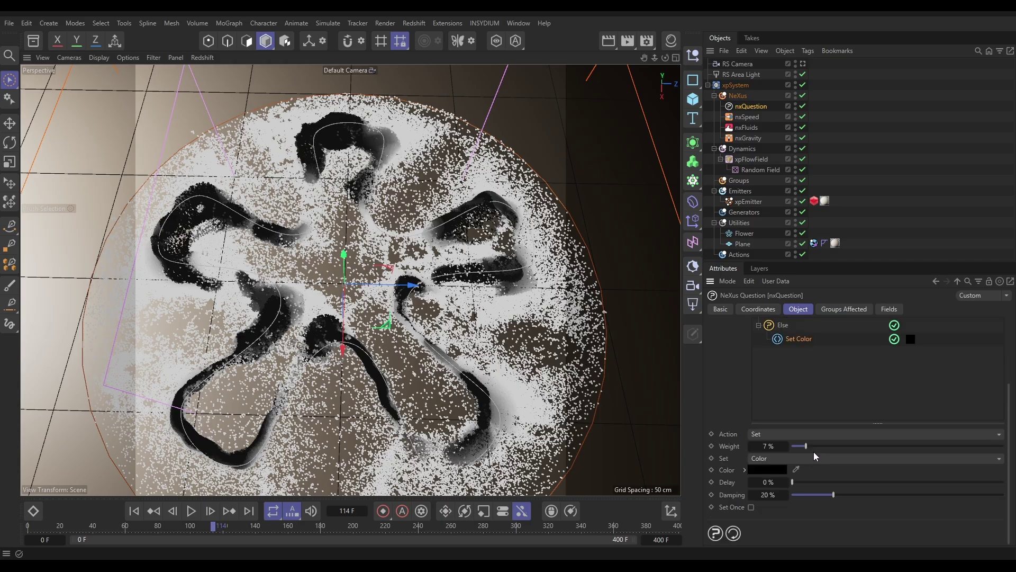
{"action": "left_click", "coordinate": [769, 470]}
{"action": "left_click", "coordinate": [665, 472]}
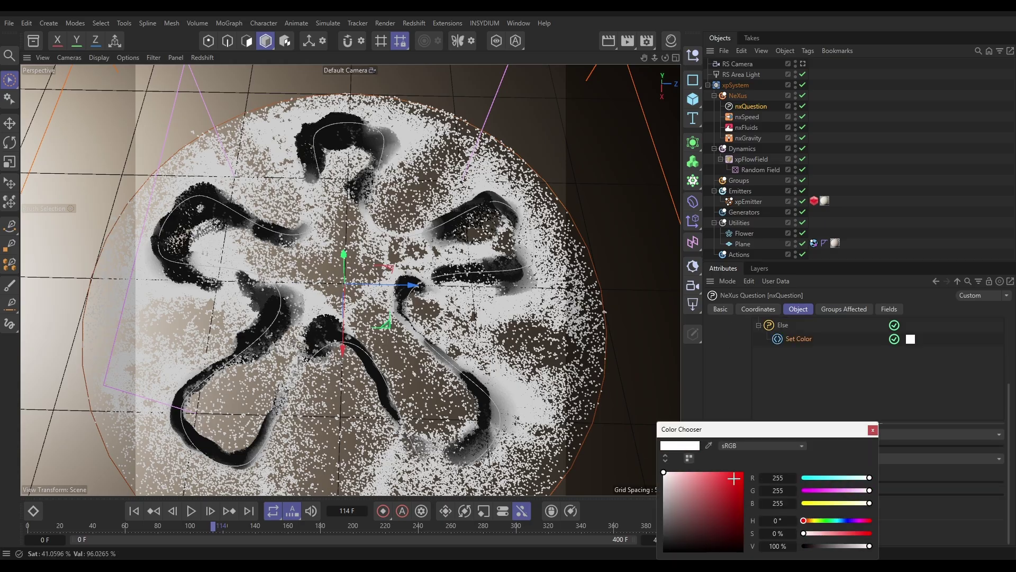
{"action": "left_click", "coordinate": [873, 429]}
{"action": "left_click", "coordinate": [769, 446]}
{"action": "type", "text": "40"}
{"action": "key", "text": "Return"}
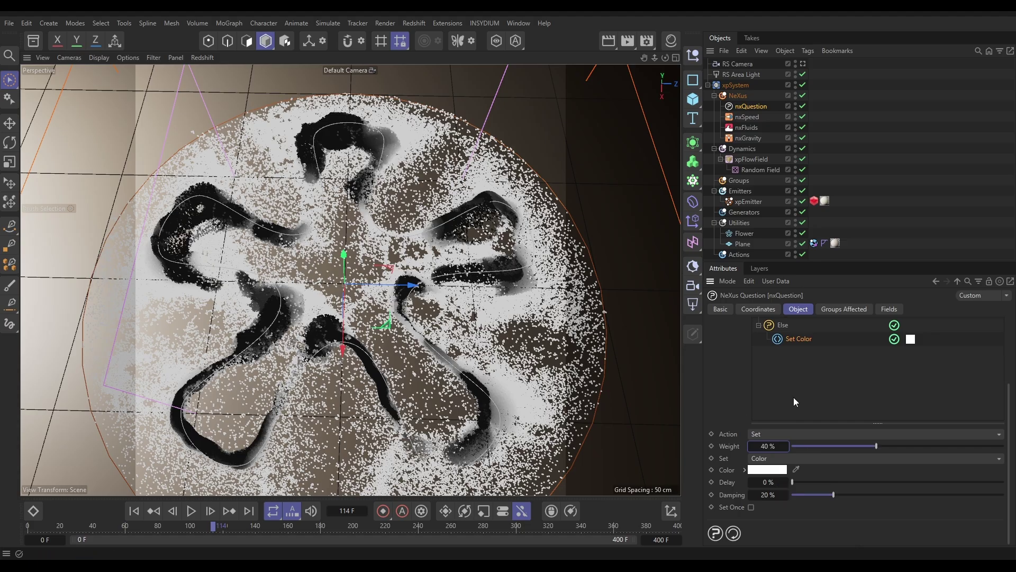
Replay the sand simulation from the start and pause it at frame 123.
{"action": "left_click", "coordinate": [134, 510]}
{"action": "left_click", "coordinate": [190, 511]}
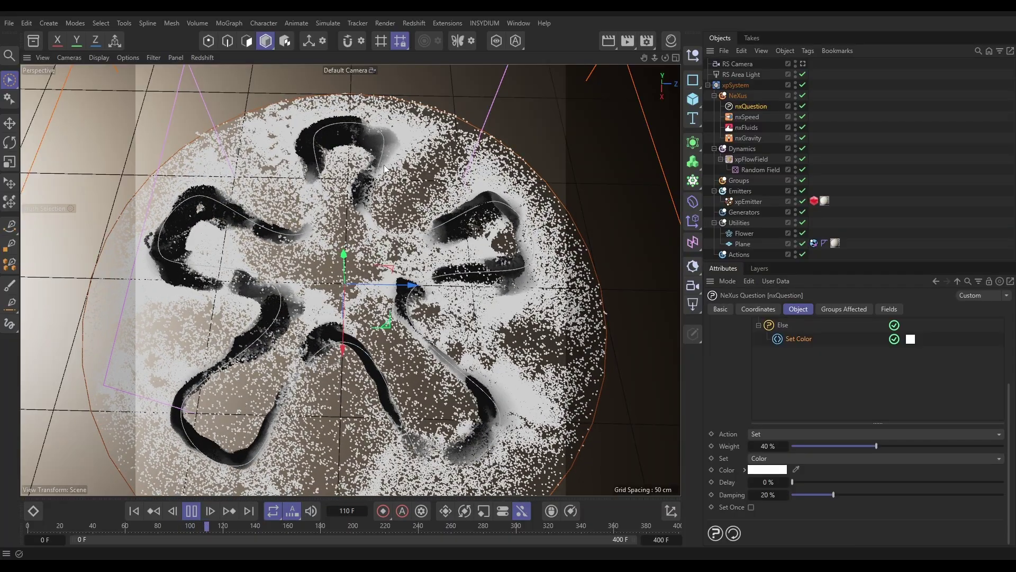
{"action": "left_click", "coordinate": [189, 509]}
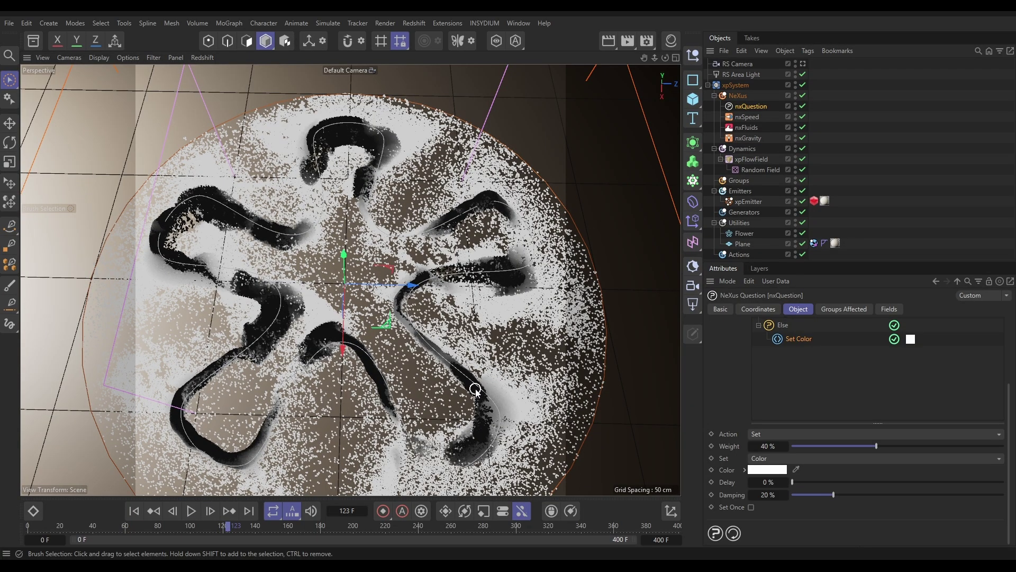
Render the current frame in the Redshift RenderView and move the window aside.
{"action": "left_click", "coordinate": [410, 24]}
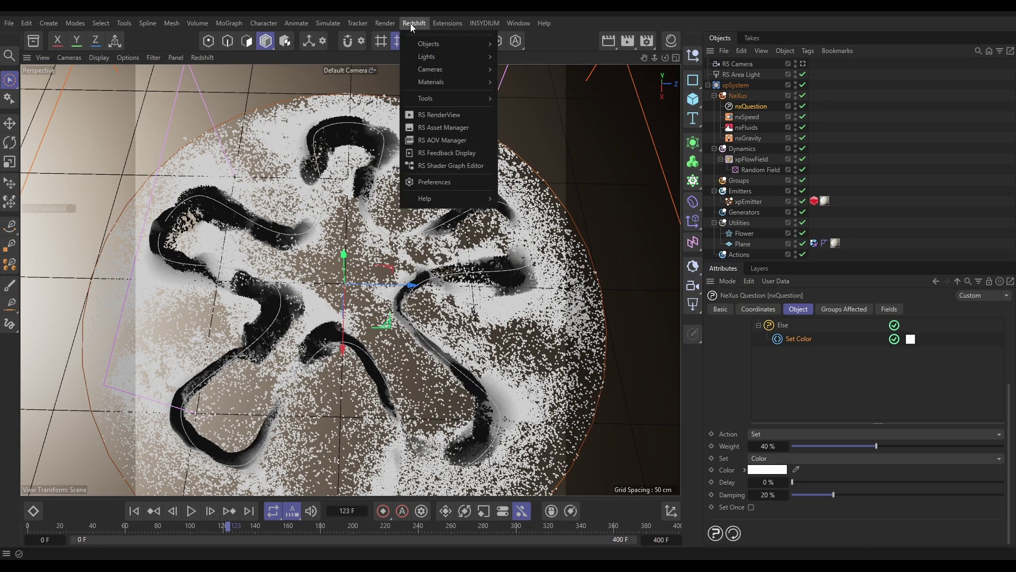
{"action": "left_click", "coordinate": [442, 115]}
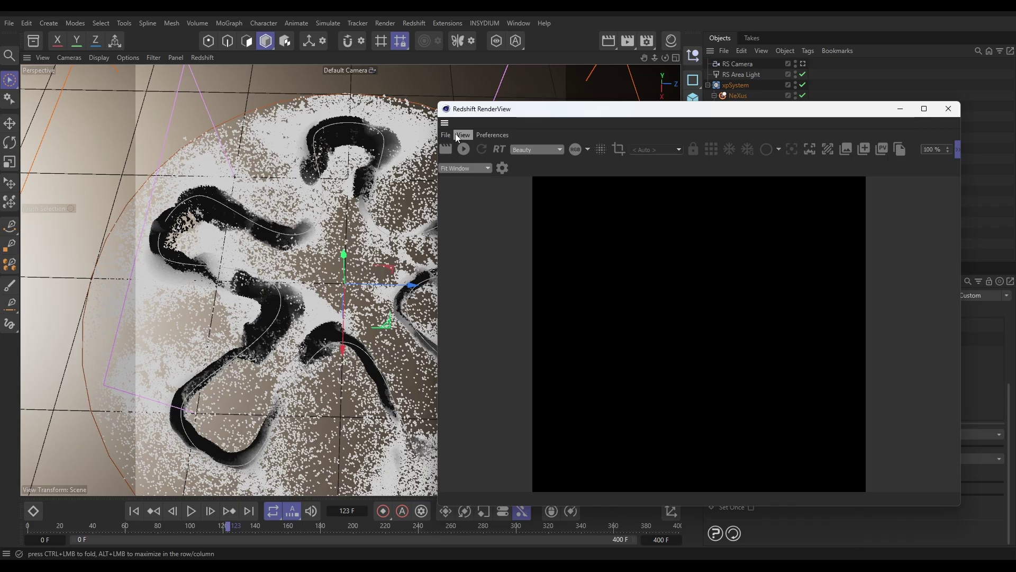
{"action": "left_click", "coordinate": [463, 149]}
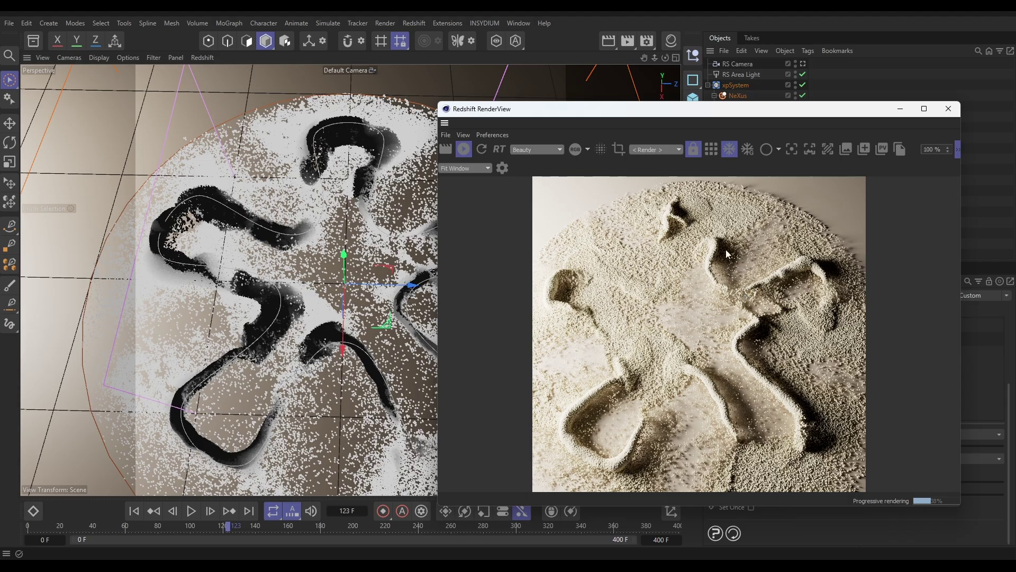
{"action": "left_click_drag", "start_coordinate": [682, 124], "coordinate": [729, 133]}
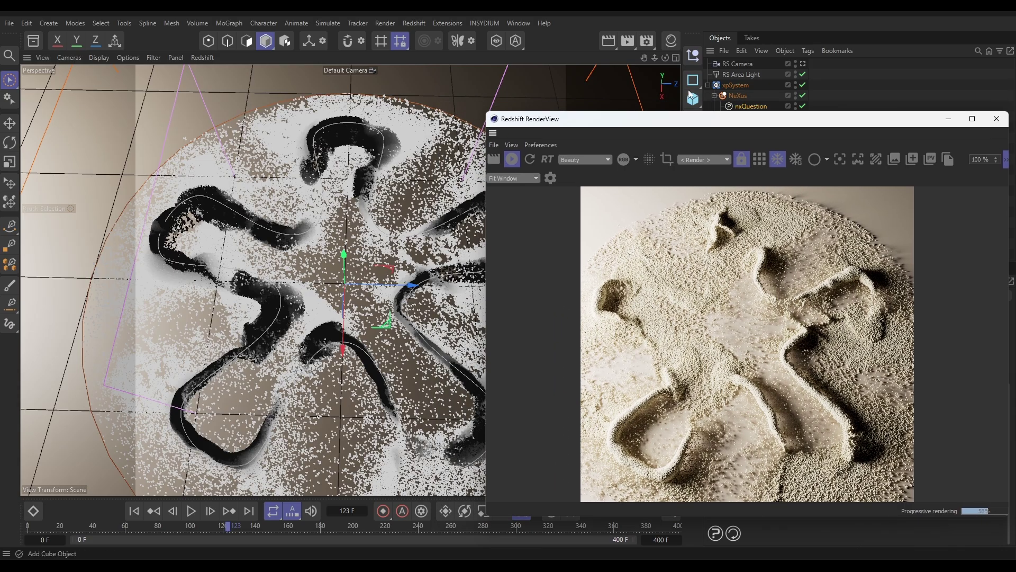
Show the scene's materials and open the Sand material's node graph.
{"action": "left_click", "coordinate": [670, 41]}
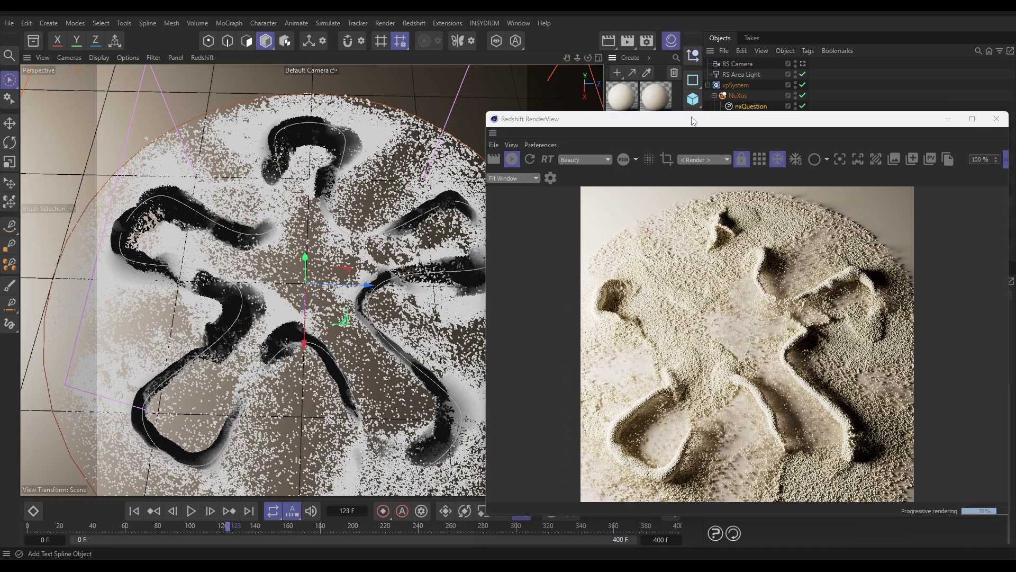
{"action": "left_click_drag", "start_coordinate": [620, 119], "coordinate": [624, 140]}
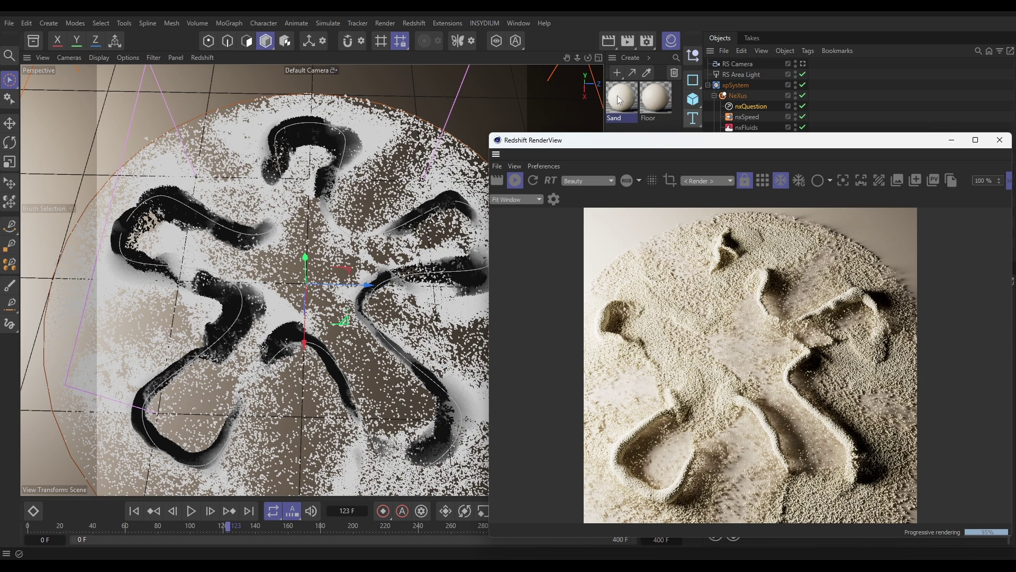
{"action": "double_click", "coordinate": [619, 99]}
Add a Color User Data node to the Sand graph using the Particle Color (RSPColor) preset.
{"action": "left_click_drag", "start_coordinate": [669, 90], "coordinate": [233, 36]}
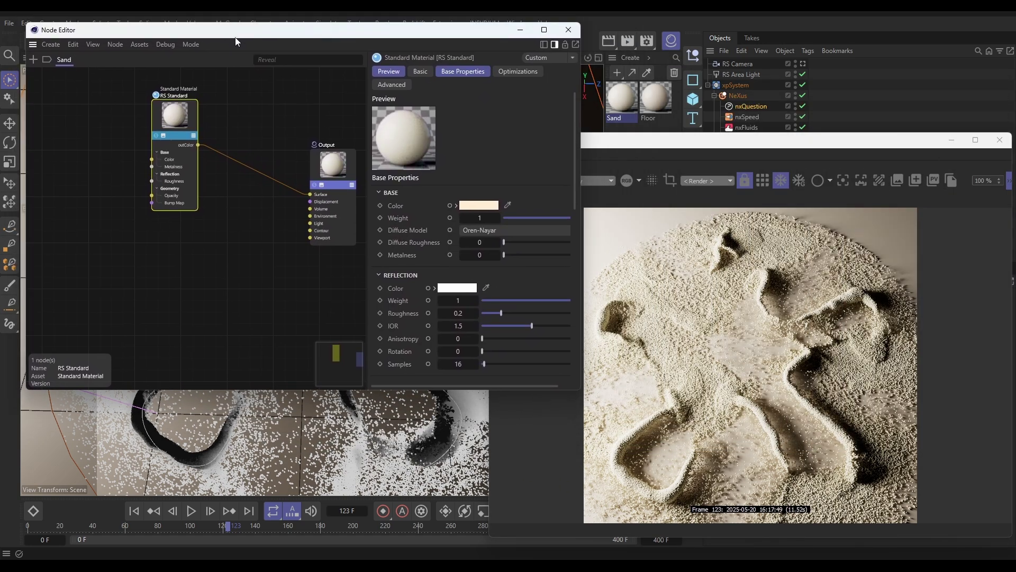
{"action": "left_click_drag", "start_coordinate": [178, 116], "coordinate": [203, 149]}
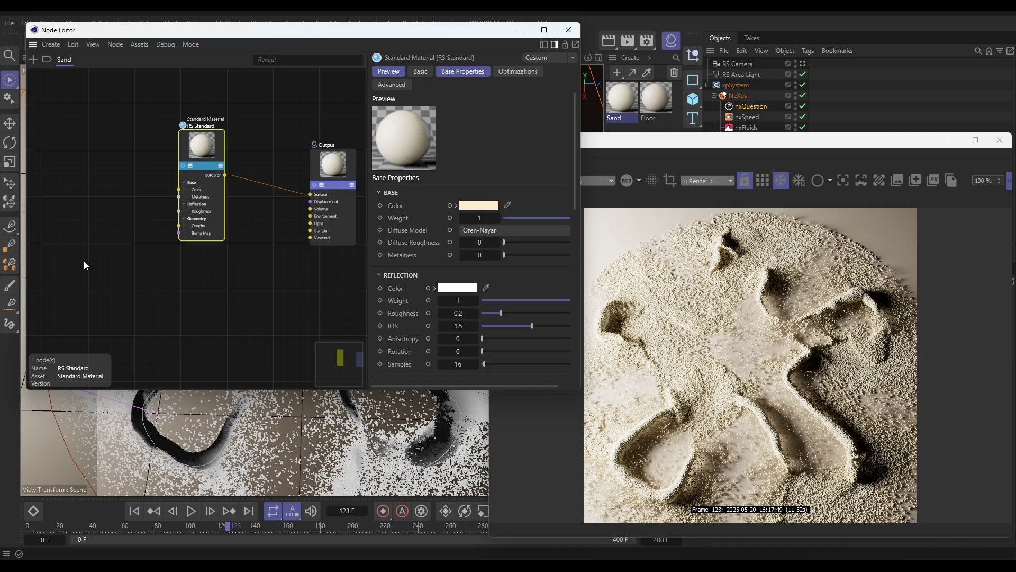
{"action": "double_click", "coordinate": [100, 143]}
{"action": "type", "text": "user"}
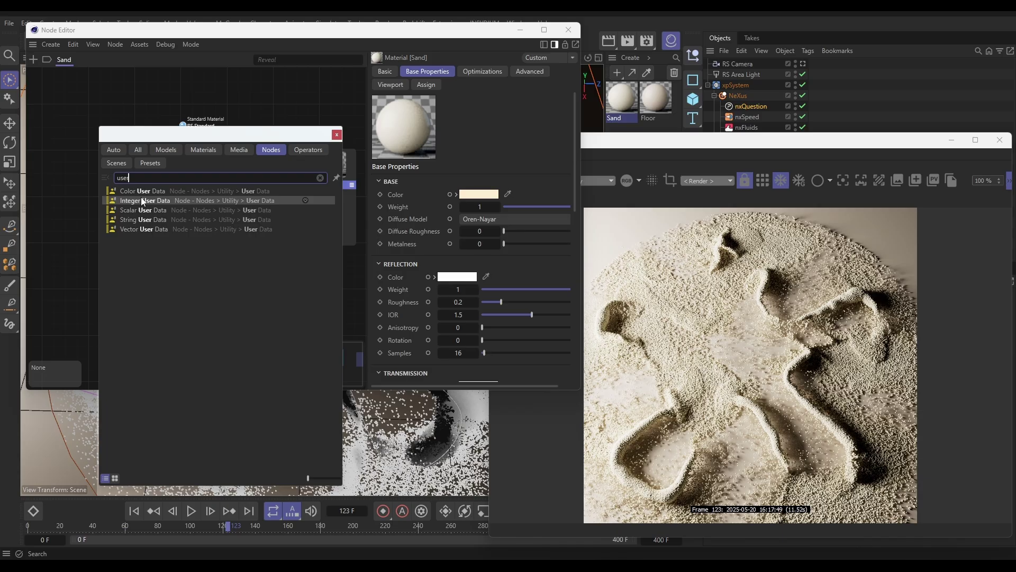
{"action": "left_click_drag", "start_coordinate": [139, 191], "coordinate": [90, 141]}
{"action": "left_click", "coordinate": [336, 134]}
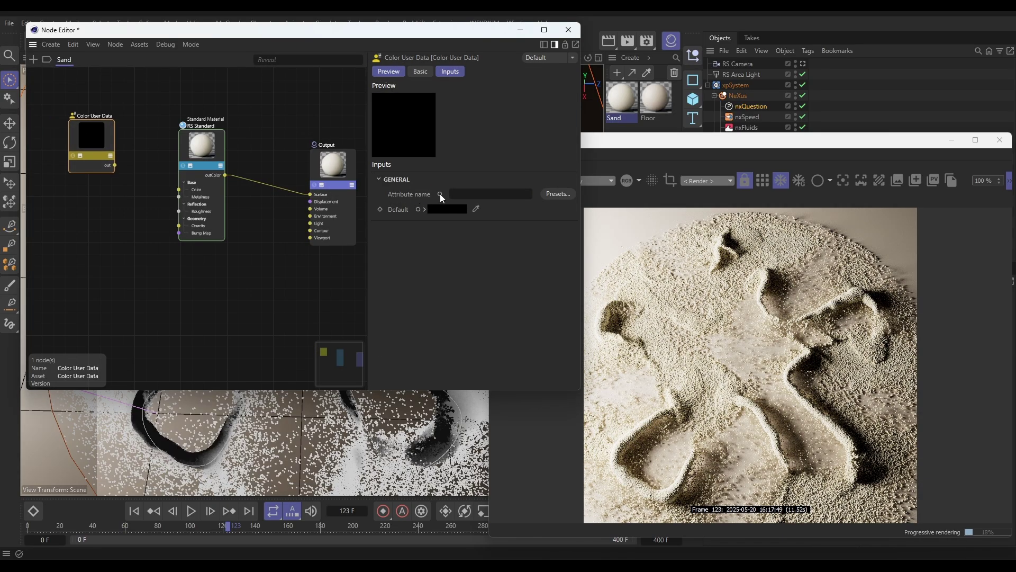
{"action": "left_click", "coordinate": [558, 194]}
{"action": "mouse_move", "coordinate": [576, 229]}
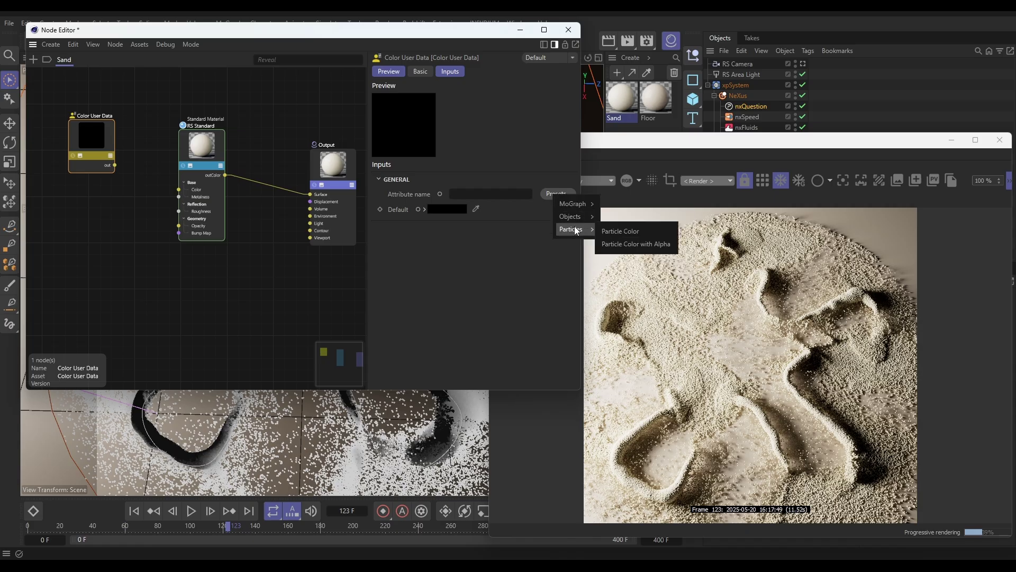
{"action": "left_click", "coordinate": [620, 231]}
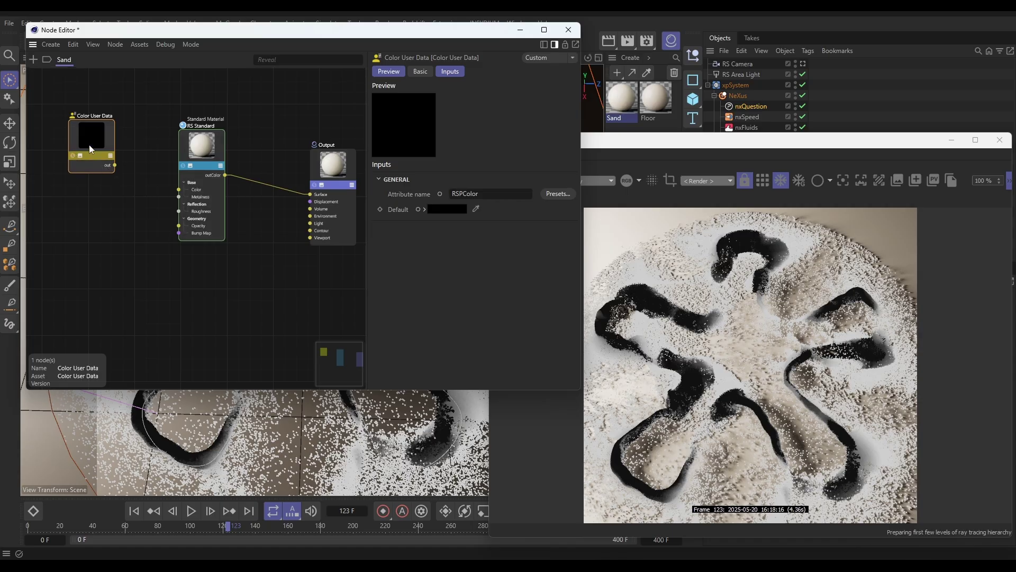
Set the RS Standard node's base colour to a saturated green, hue 134°.
{"action": "left_click_drag", "start_coordinate": [91, 147], "coordinate": [71, 149]}
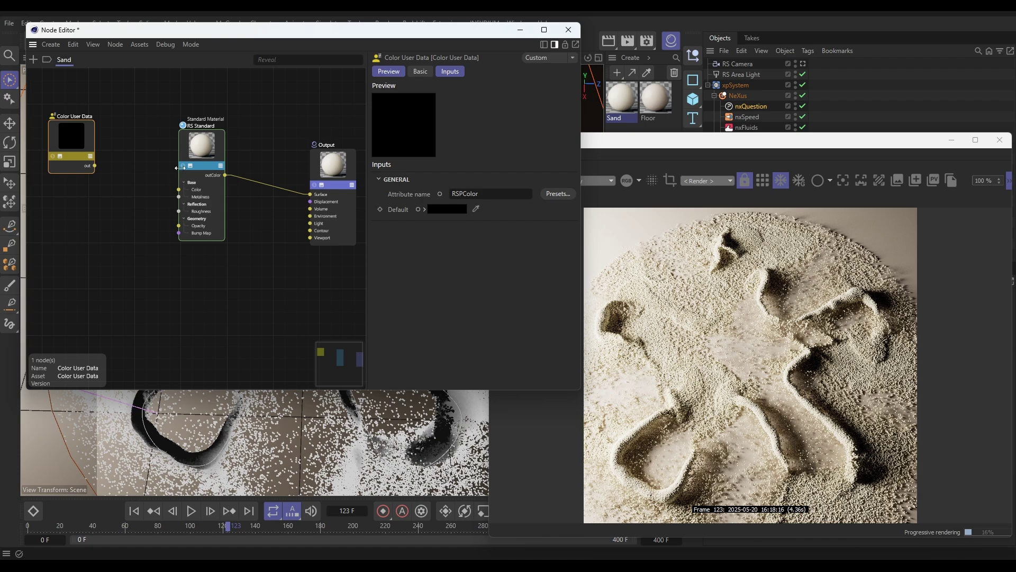
{"action": "left_click_drag", "start_coordinate": [198, 159], "coordinate": [185, 146]}
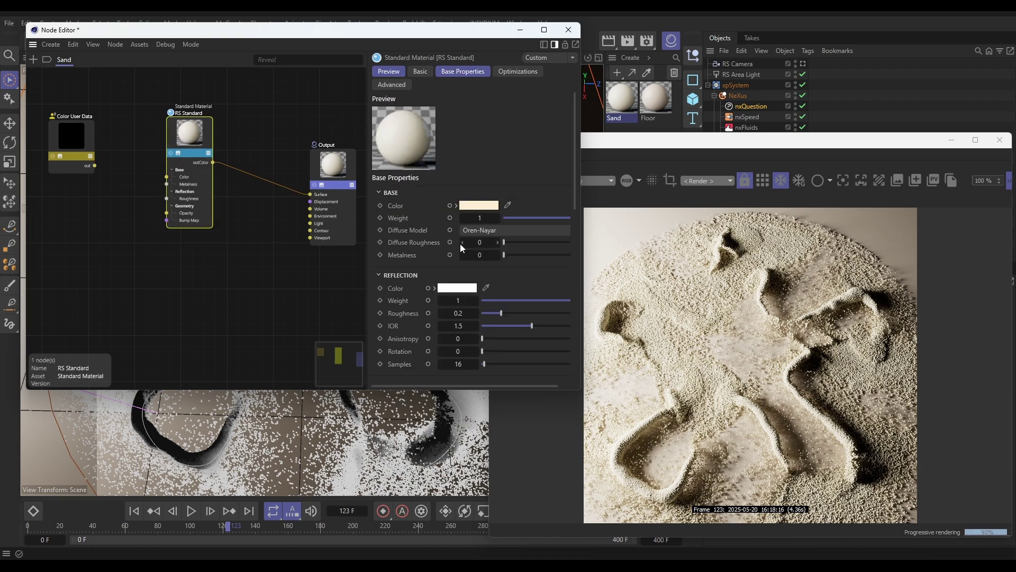
{"action": "left_click", "coordinate": [479, 206]}
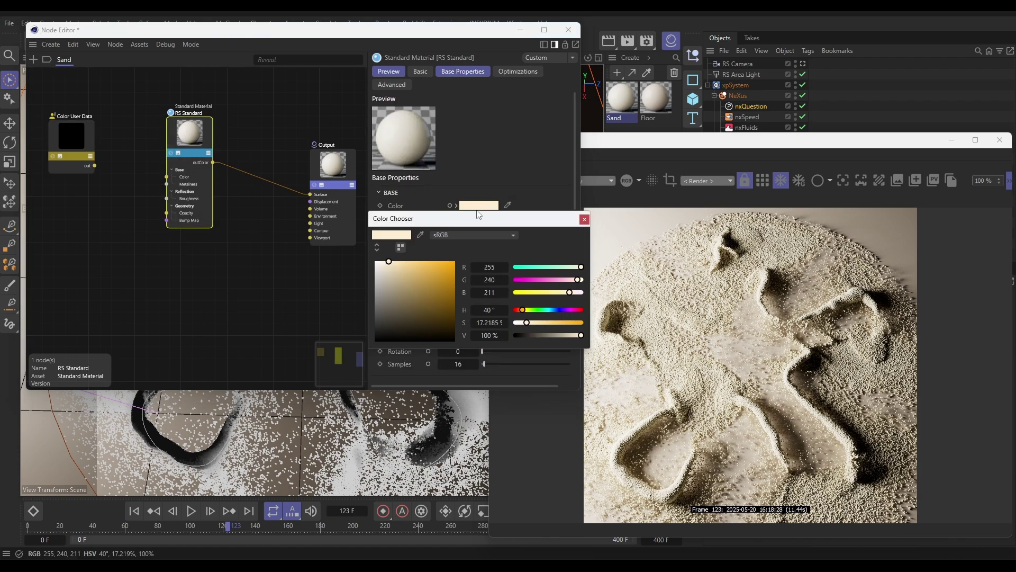
{"action": "left_click", "coordinate": [540, 310]}
{"action": "left_click", "coordinate": [405, 261]}
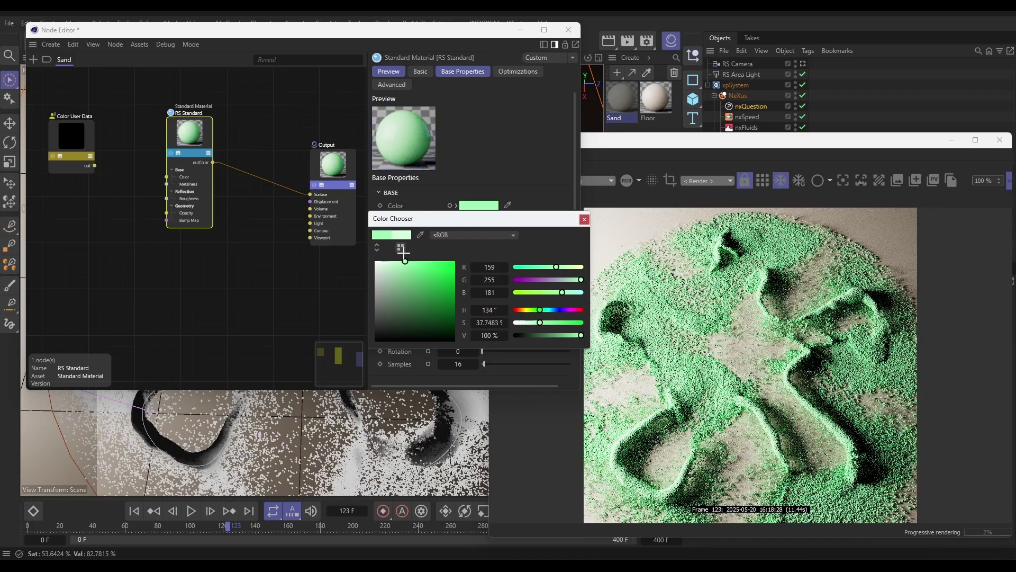
{"action": "left_click", "coordinate": [583, 219]}
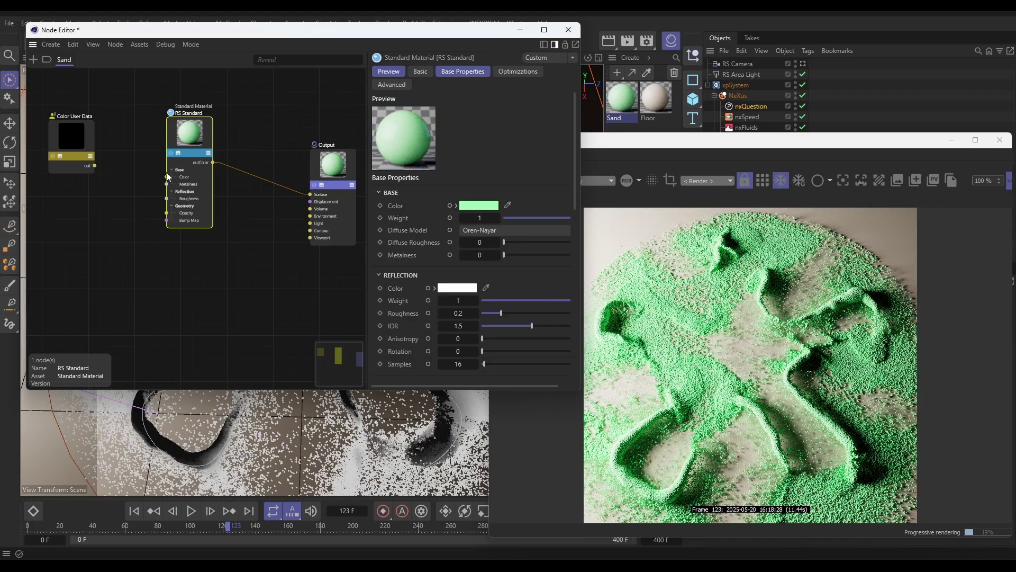
Duplicate the RS Standard node and make its base colour saturated pink, hue 303°.
{"action": "left_click_drag", "start_coordinate": [187, 148], "coordinate": [189, 275], "text": "ctrl"}
{"action": "left_click", "coordinate": [459, 207]}
{"action": "left_click_drag", "start_coordinate": [552, 312], "coordinate": [570, 310]}
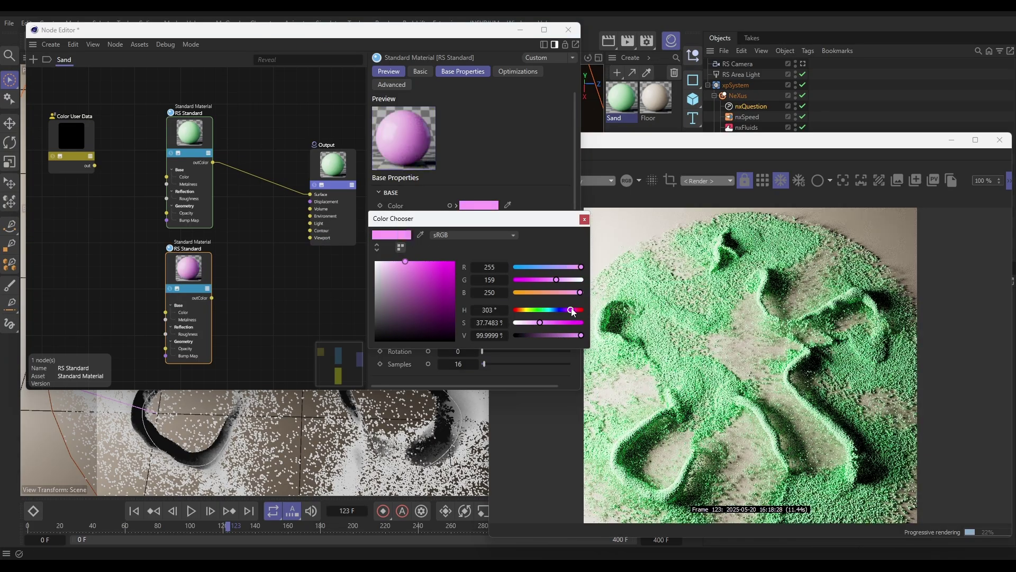
{"action": "left_click", "coordinate": [413, 262]}
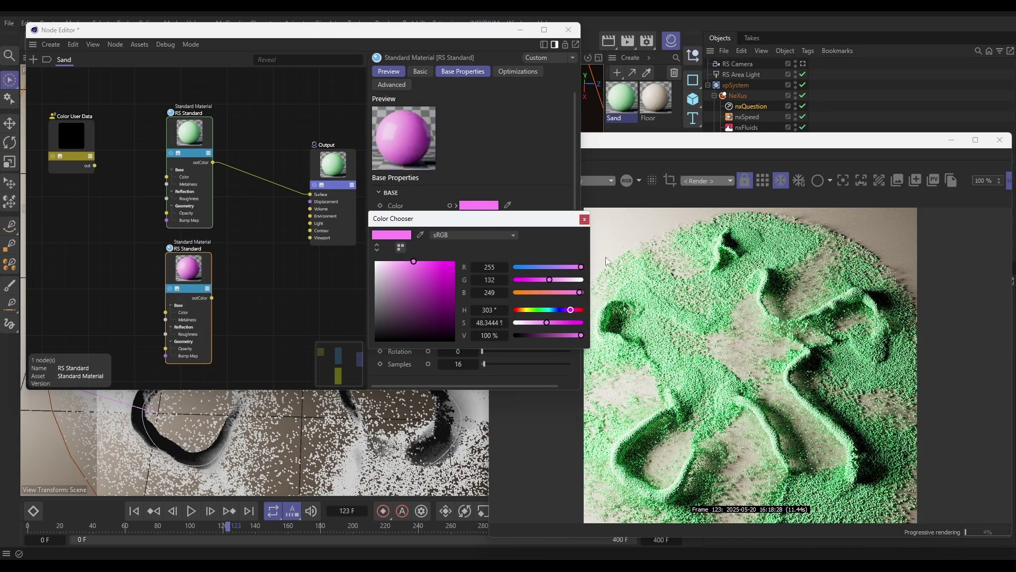
{"action": "left_click", "coordinate": [584, 219]}
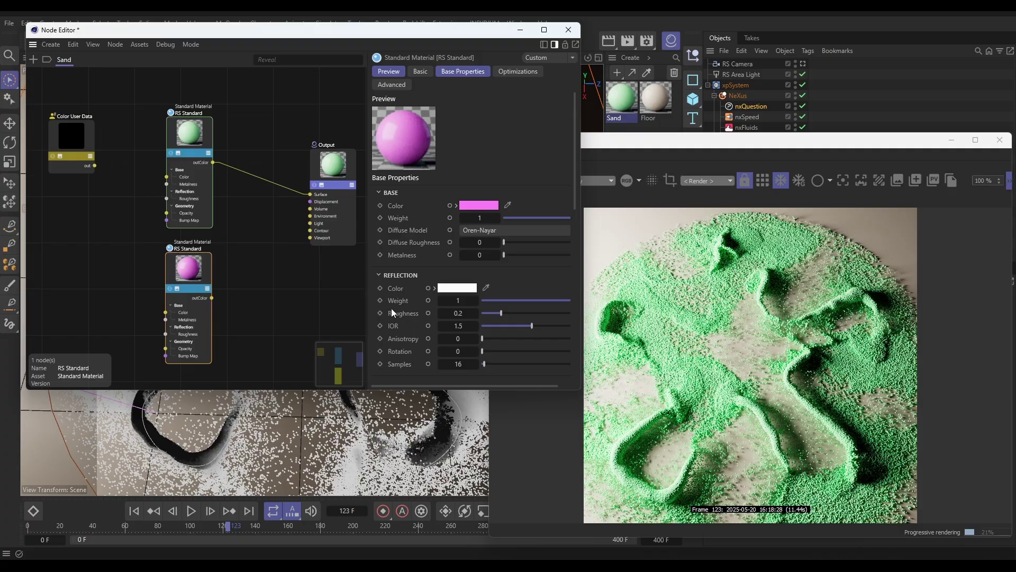
{"action": "double_click", "coordinate": [261, 262]}
Add a Material Blender with green as base, pink as Layer 1, particle colour as blend mask.
{"action": "type", "text": "blender"}
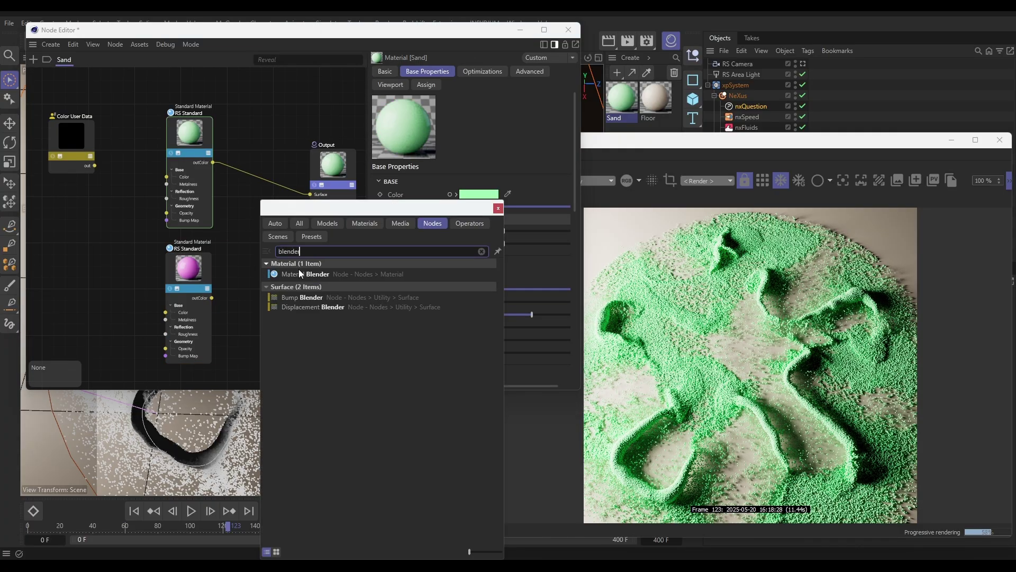
{"action": "left_click_drag", "start_coordinate": [299, 273], "coordinate": [311, 194]}
{"action": "left_click", "coordinate": [498, 209]}
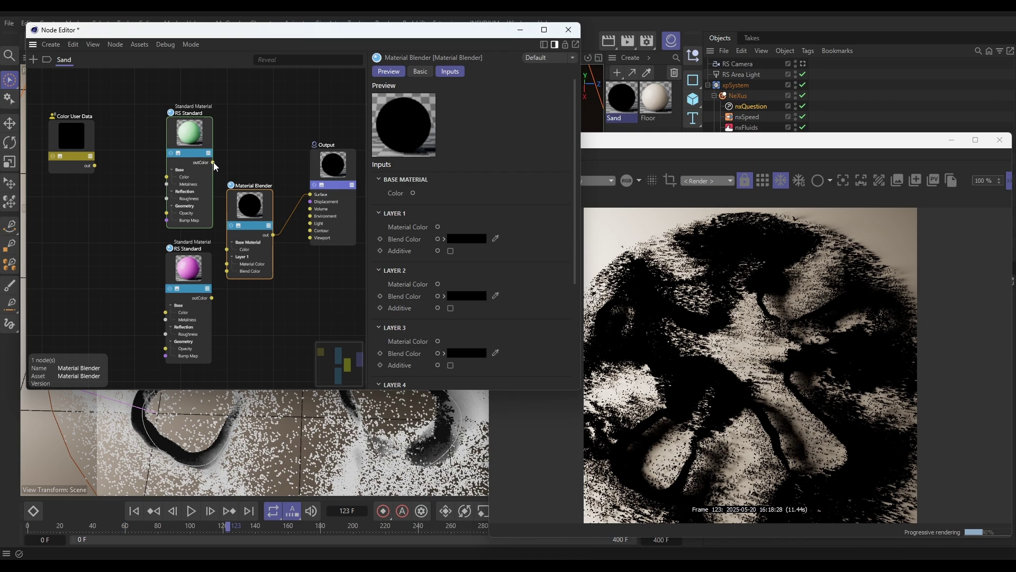
{"action": "left_click_drag", "start_coordinate": [214, 162], "coordinate": [227, 249]}
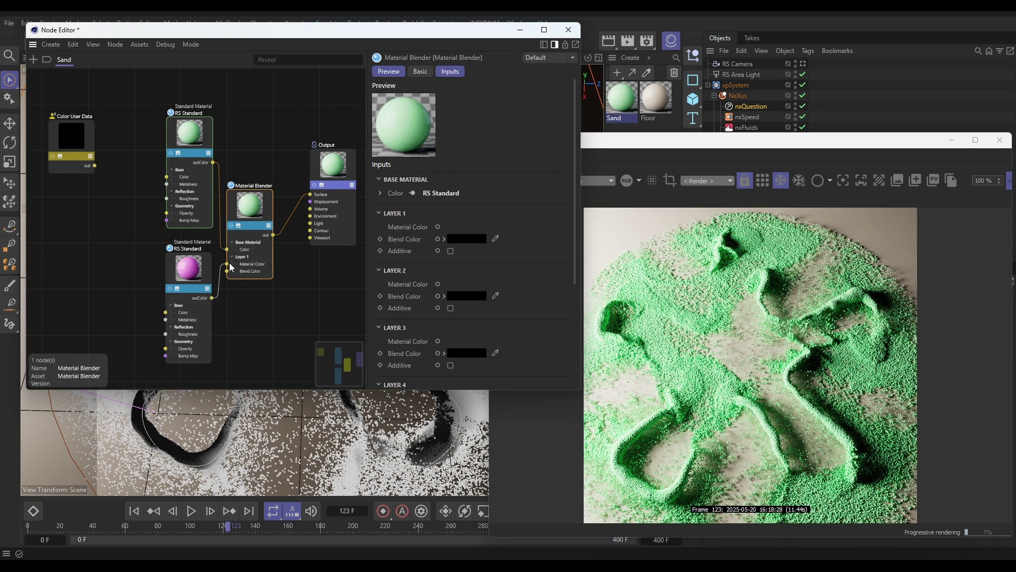
{"action": "left_click_drag", "start_coordinate": [229, 263], "coordinate": [227, 263]}
{"action": "left_click_drag", "start_coordinate": [94, 166], "coordinate": [227, 272]}
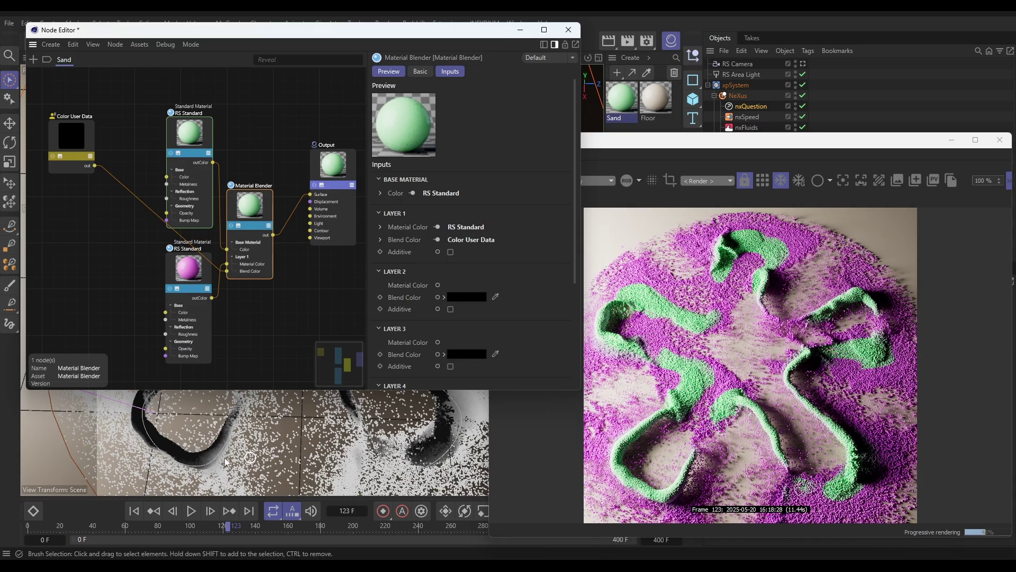
Replay the simulation from frame 0, pausing at frames 36 and 78, stopping at 108.
{"action": "left_click", "coordinate": [134, 510]}
{"action": "left_click", "coordinate": [191, 511]}
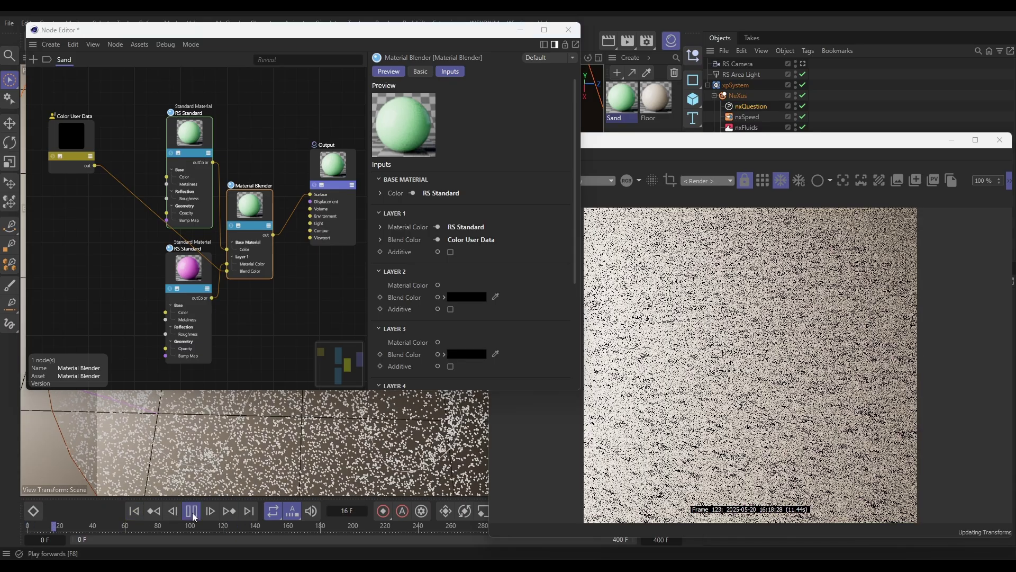
{"action": "left_click", "coordinate": [193, 513]}
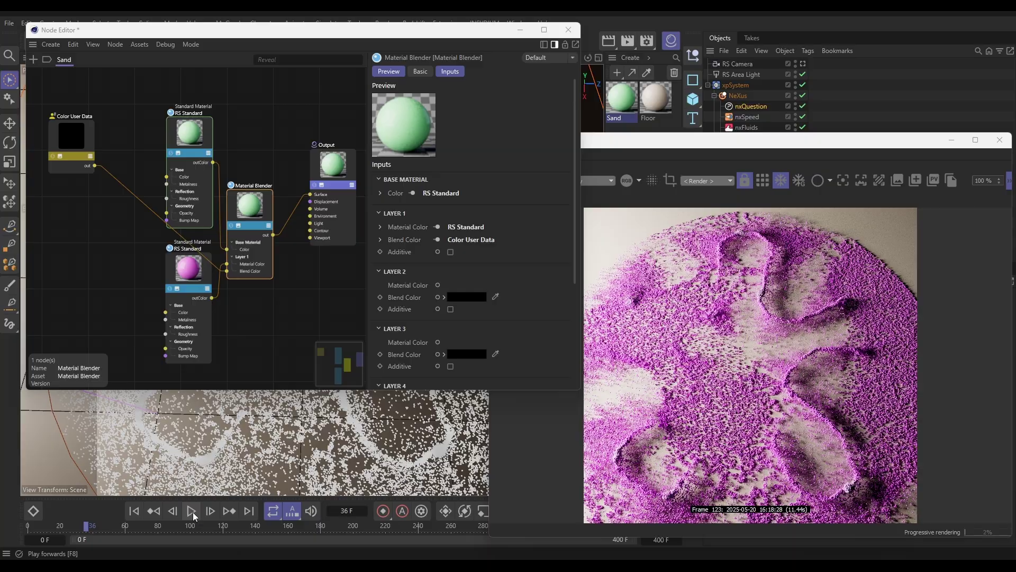
{"action": "left_click", "coordinate": [192, 512]}
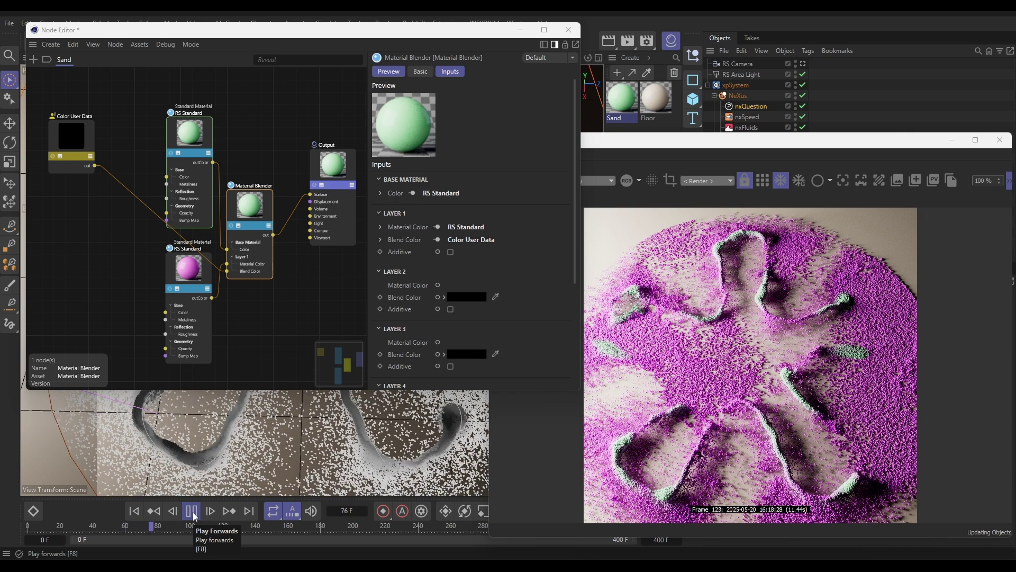
{"action": "left_click", "coordinate": [194, 515]}
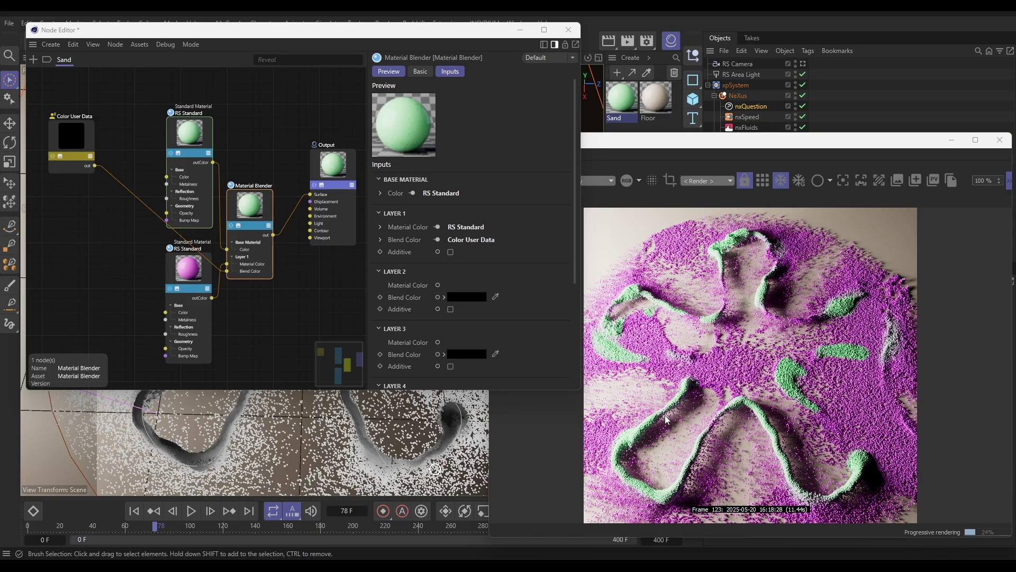
{"action": "left_click", "coordinate": [192, 511]}
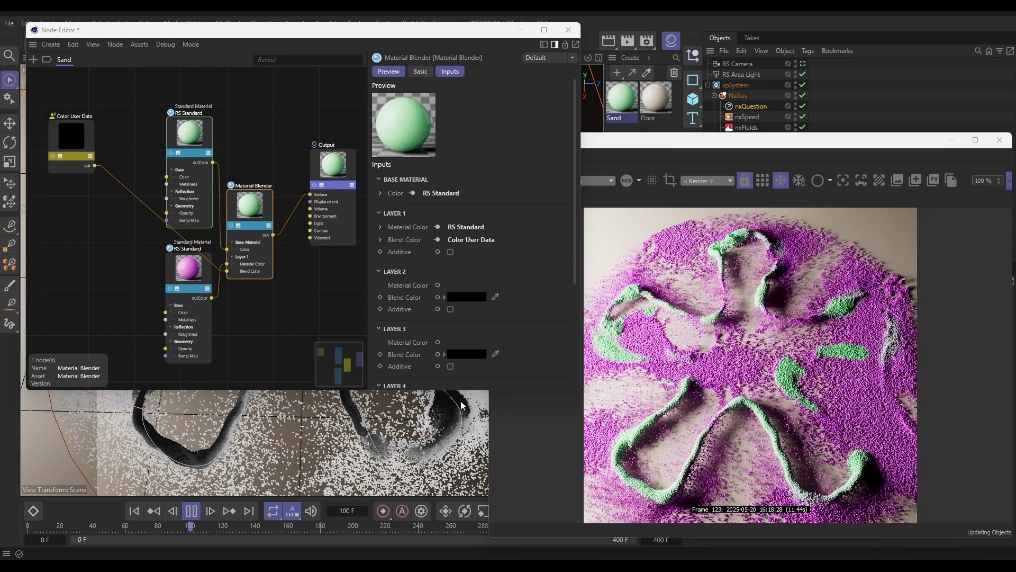
{"action": "left_click", "coordinate": [192, 511]}
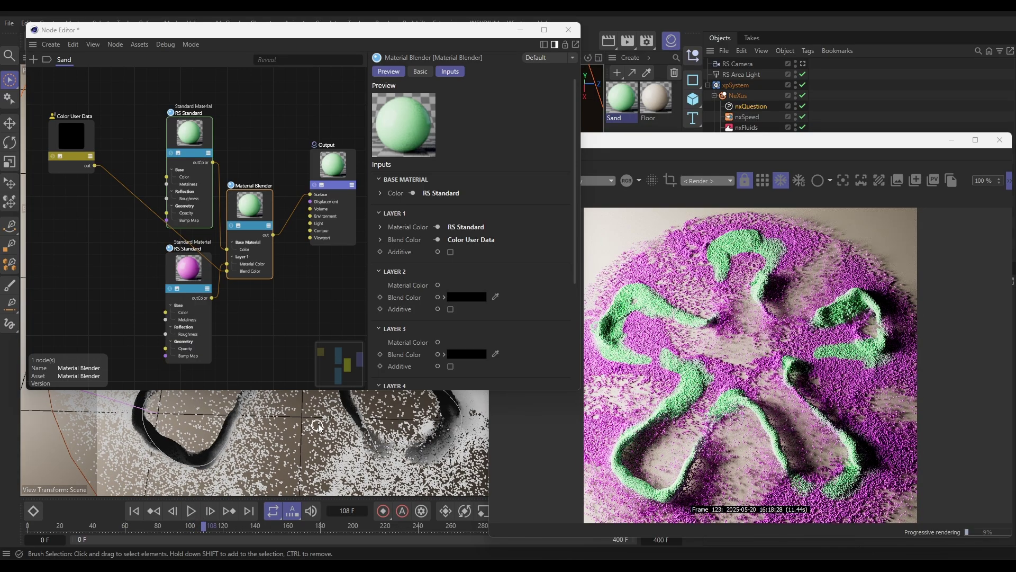